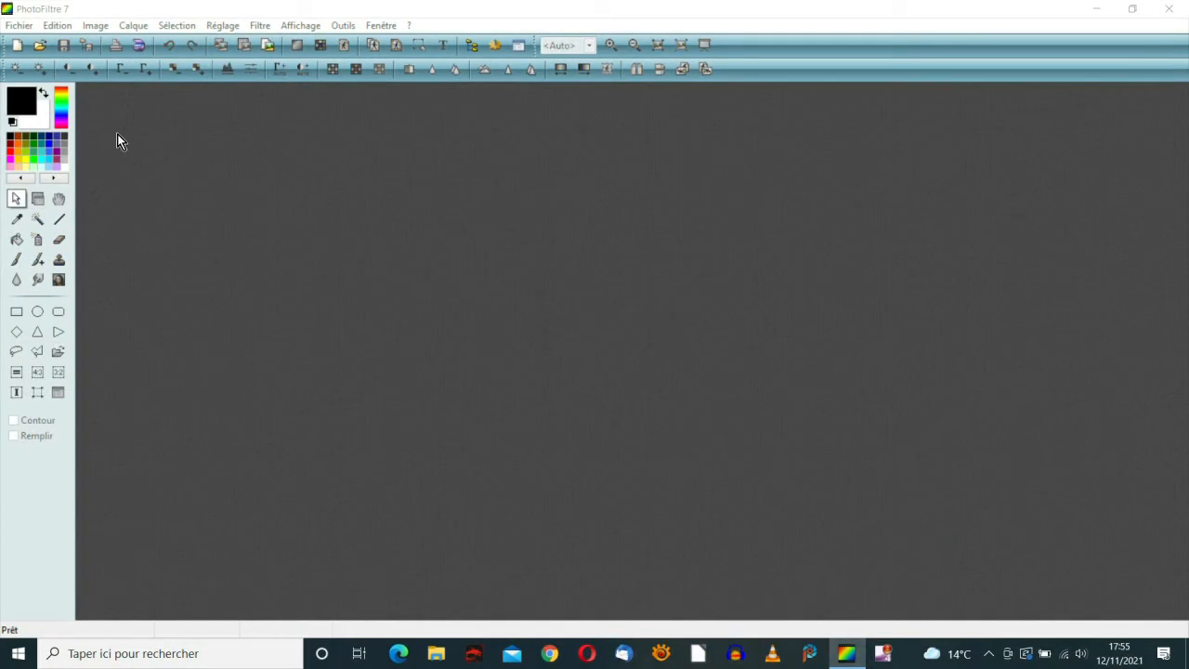
Open the photo DSC_0955.JPG from the travail folder
{"action": "left_click", "coordinate": [39, 47]}
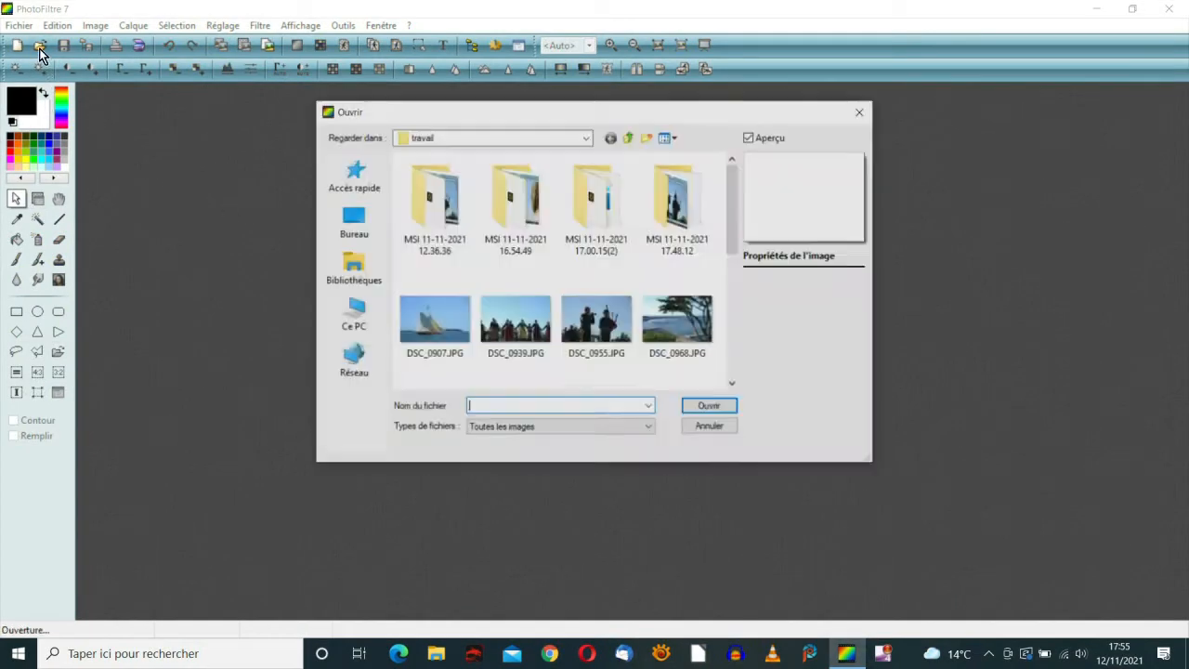
{"action": "left_click", "coordinate": [598, 330]}
{"action": "left_click", "coordinate": [703, 406]}
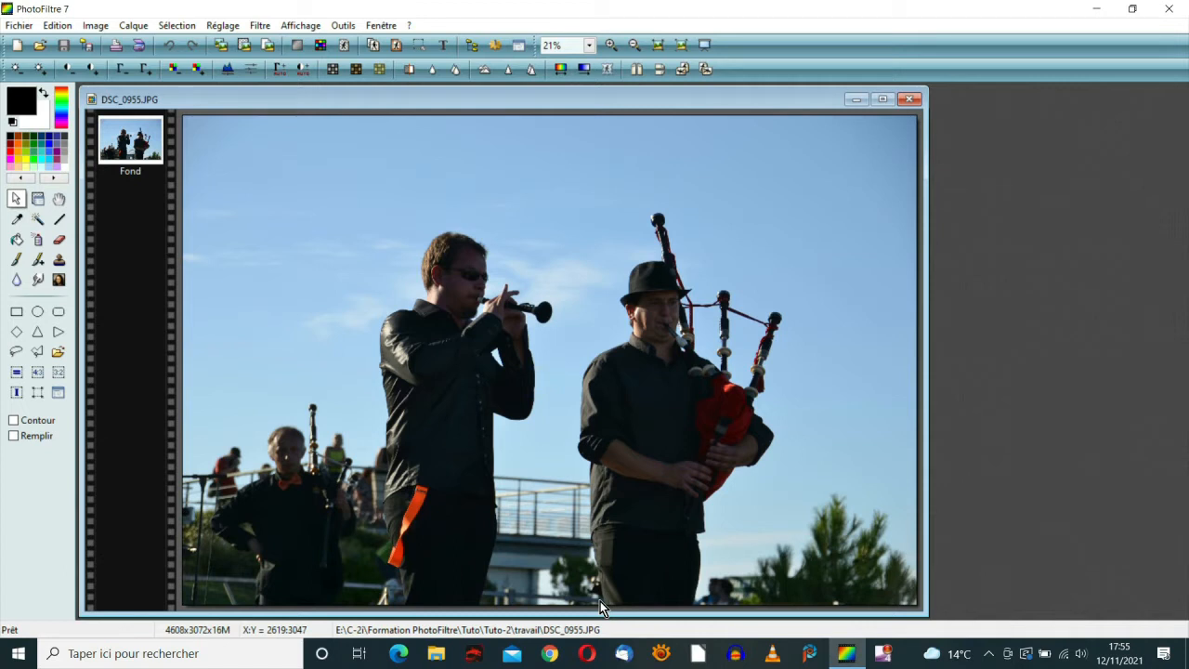
Select a rectangle of about 2848 × 2620 px around the two front musicians, copy it and paste it as a new layer
{"action": "left_click", "coordinate": [16, 201]}
{"action": "left_click_drag", "start_coordinate": [347, 189], "coordinate": [803, 618]}
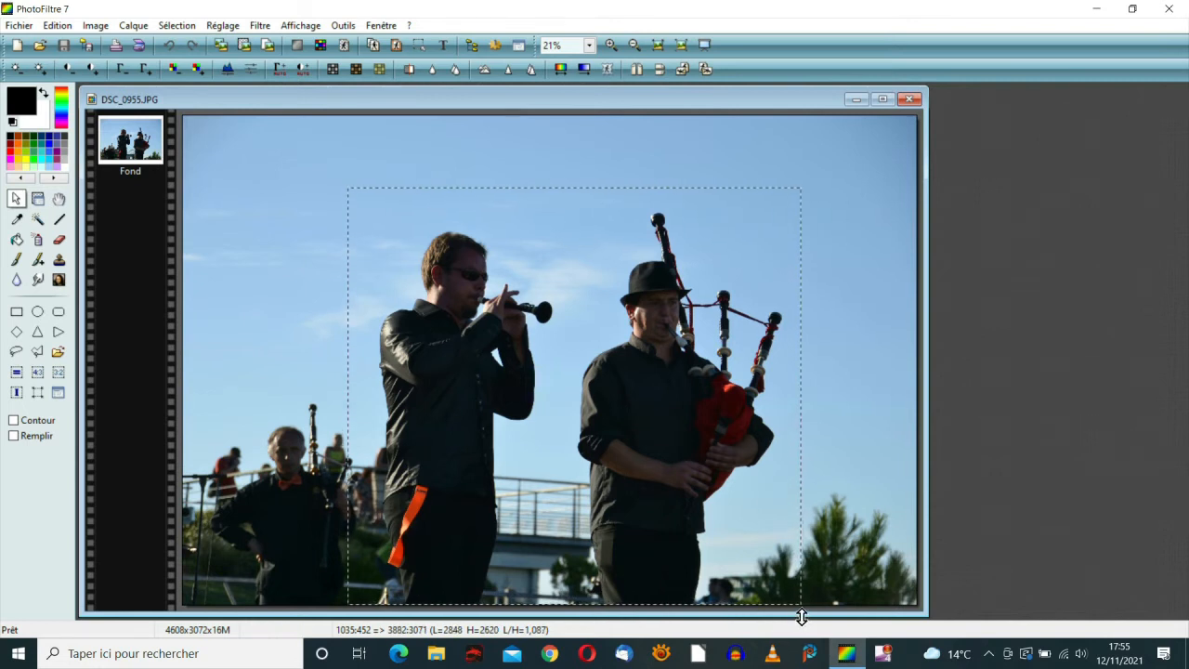
{"action": "left_click", "coordinate": [67, 26]}
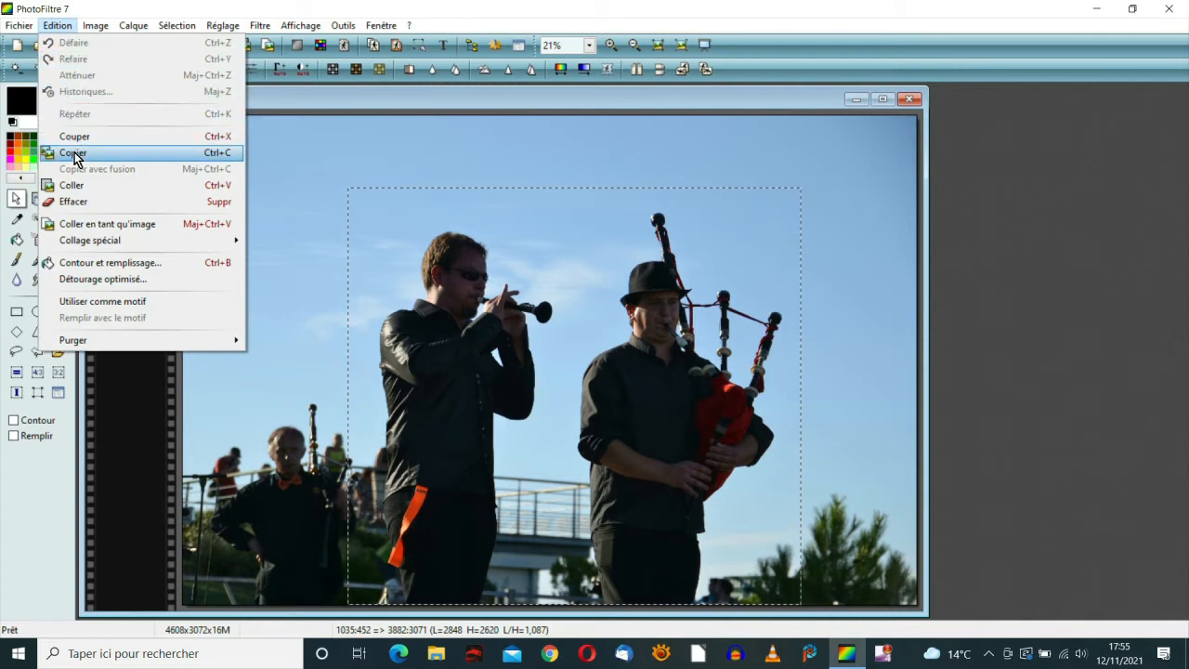
{"action": "left_click", "coordinate": [74, 153]}
{"action": "left_click", "coordinate": [60, 25]}
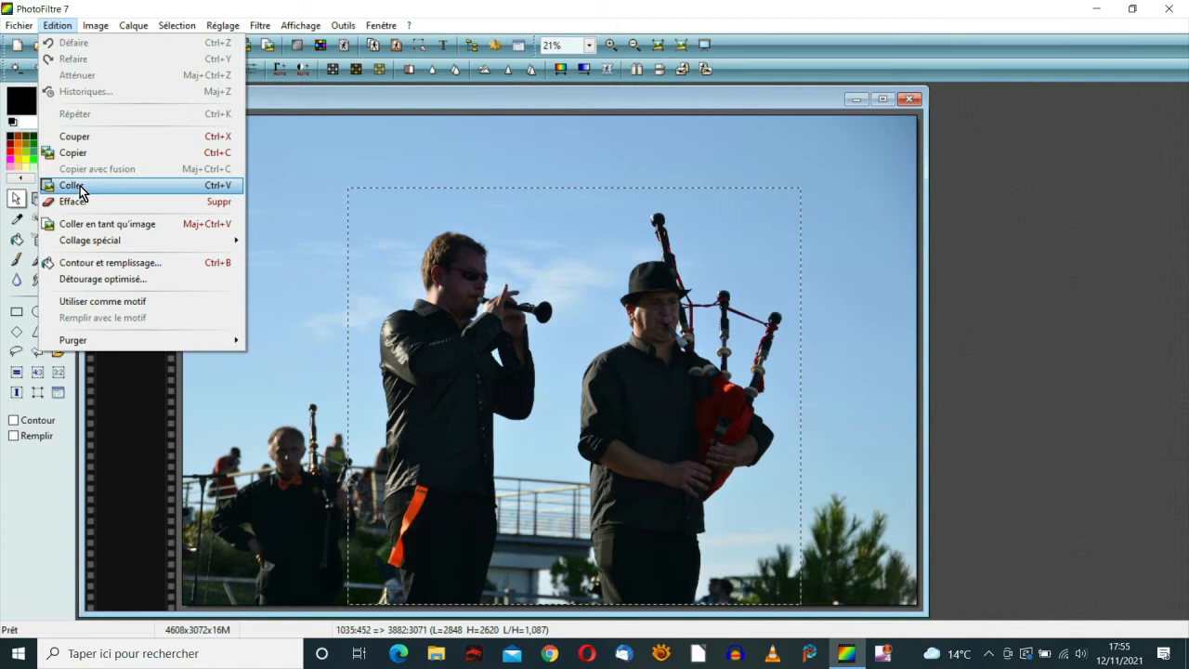
{"action": "left_click", "coordinate": [74, 185]}
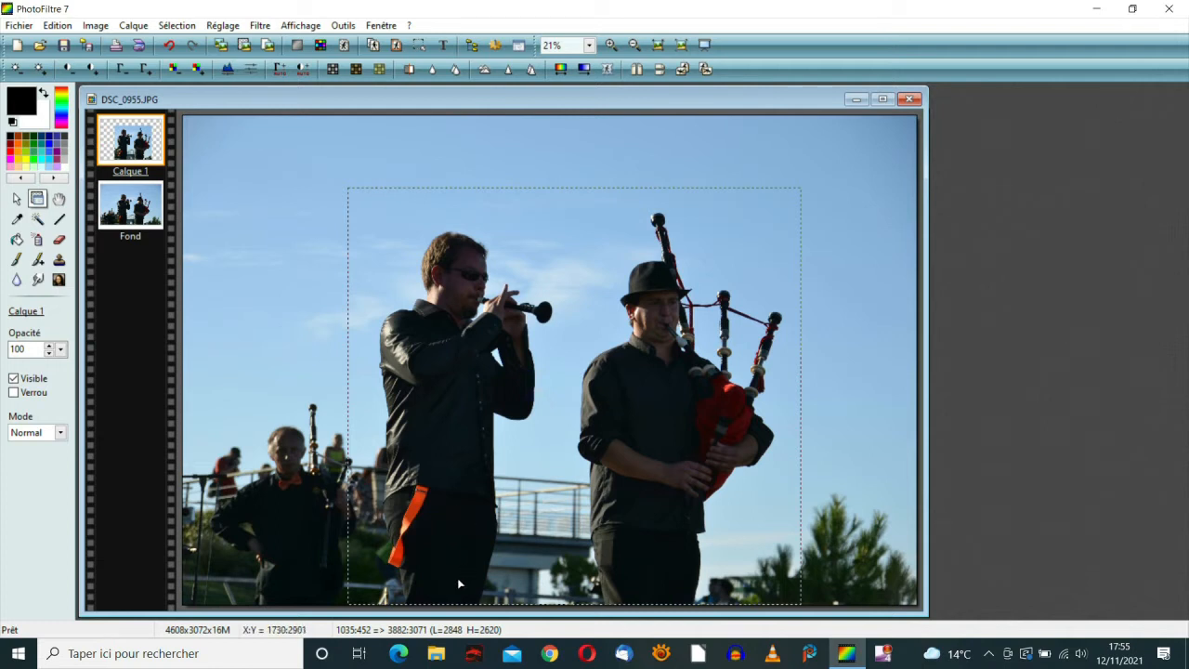
Hide the Fond layer and make Calque 1 the active layer
{"action": "right_click", "coordinate": [128, 205]}
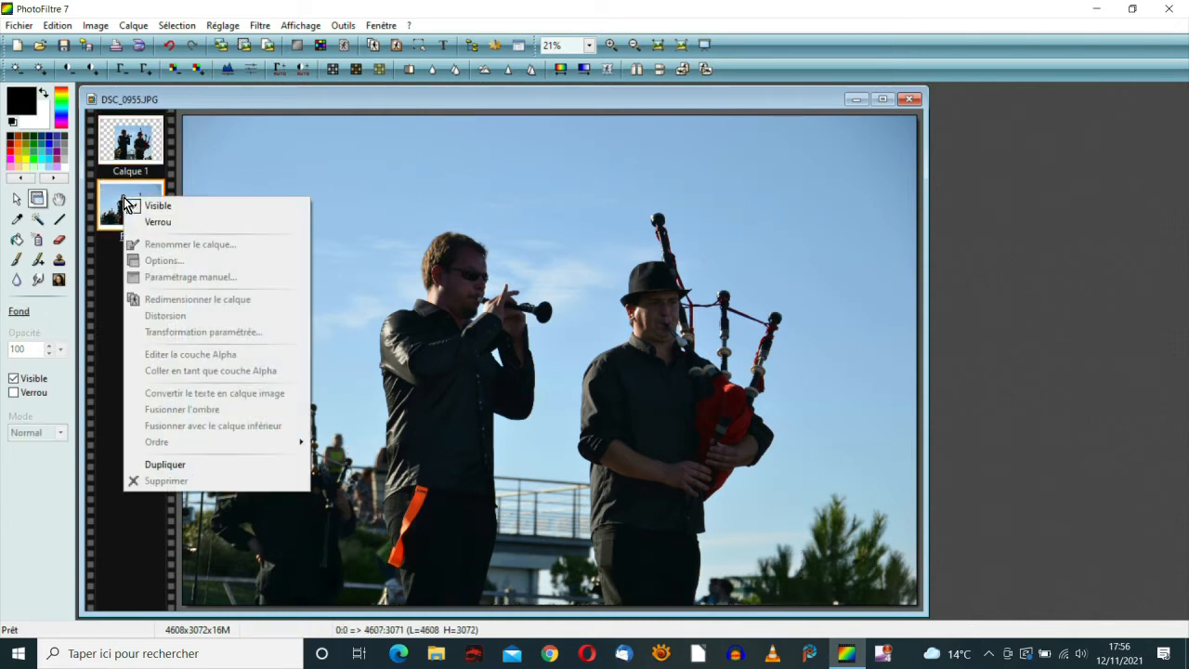
{"action": "left_click", "coordinate": [156, 204]}
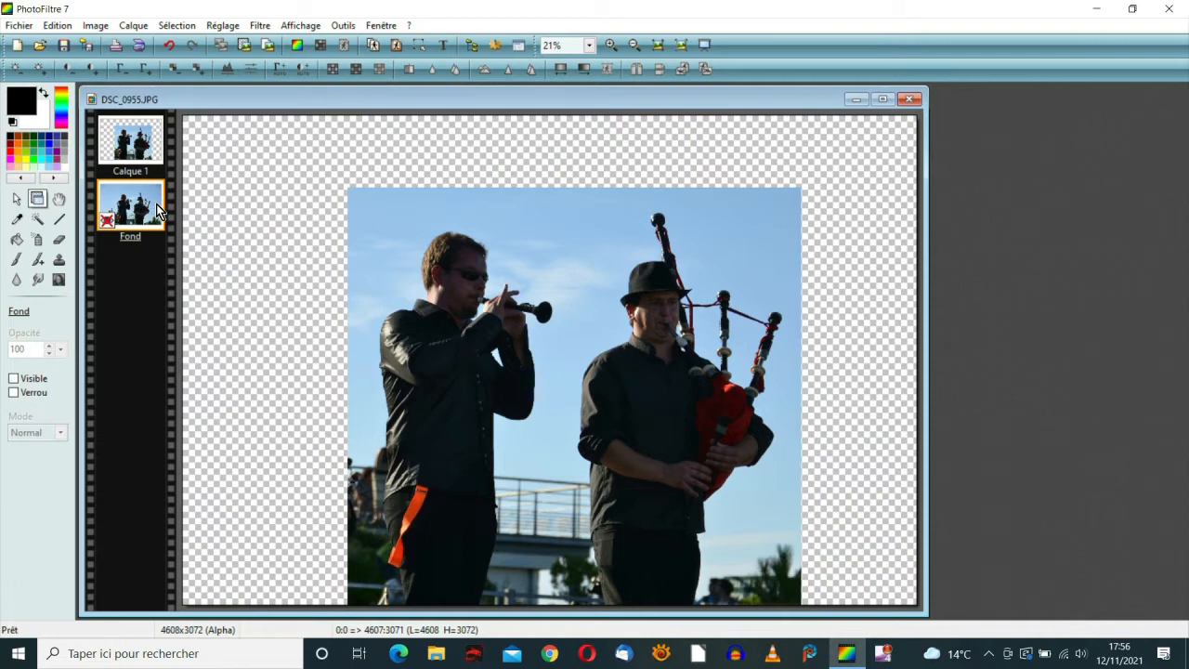
{"action": "left_click", "coordinate": [155, 141]}
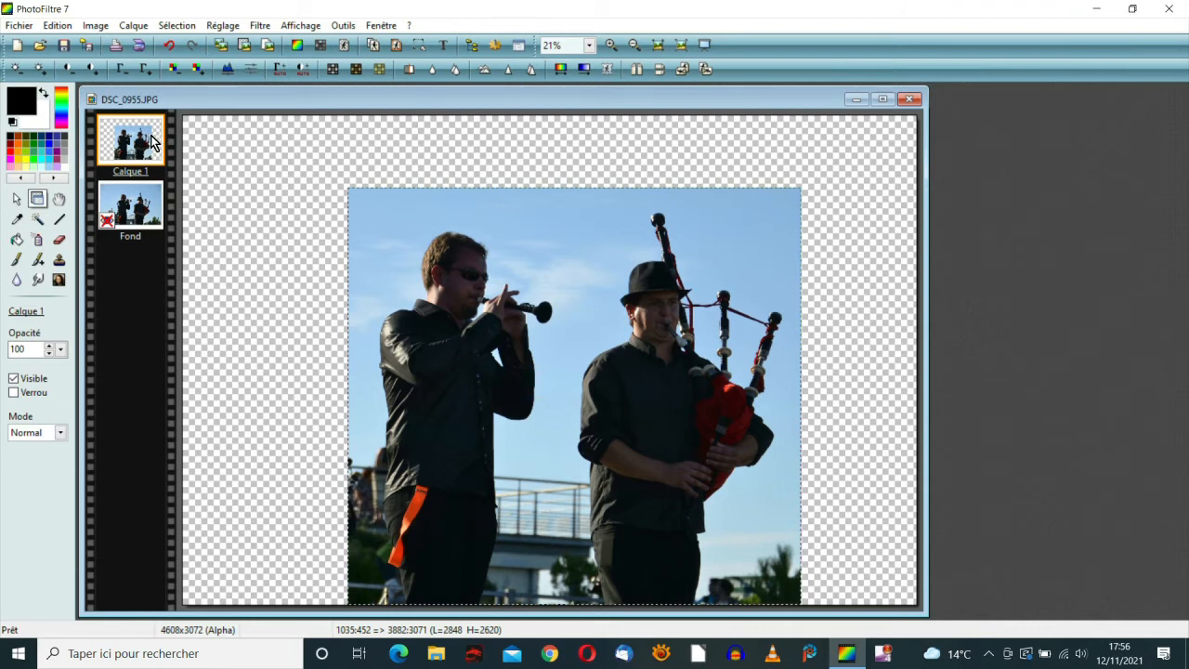
Start a polygon selection of the sky behind the flute-playing musician, from the transparent area to the back of his shirt collar
{"action": "left_click", "coordinate": [16, 204]}
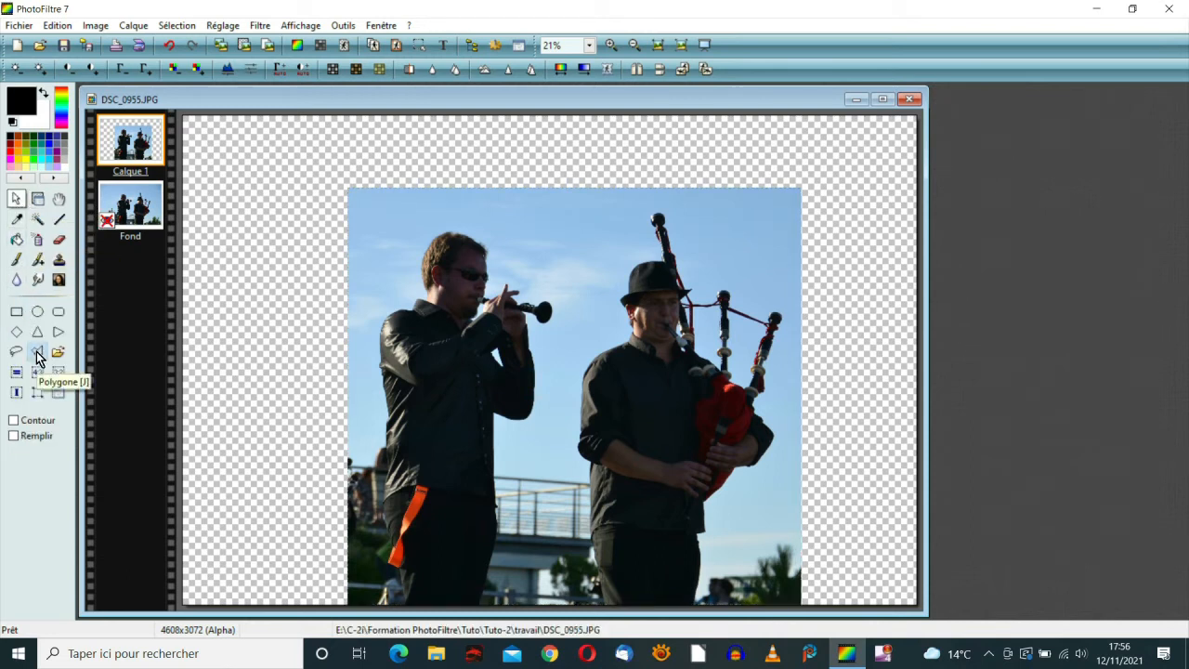
{"action": "left_click", "coordinate": [611, 45]}
{"action": "left_click", "coordinate": [610, 44]}
{"action": "left_click", "coordinate": [610, 44]}
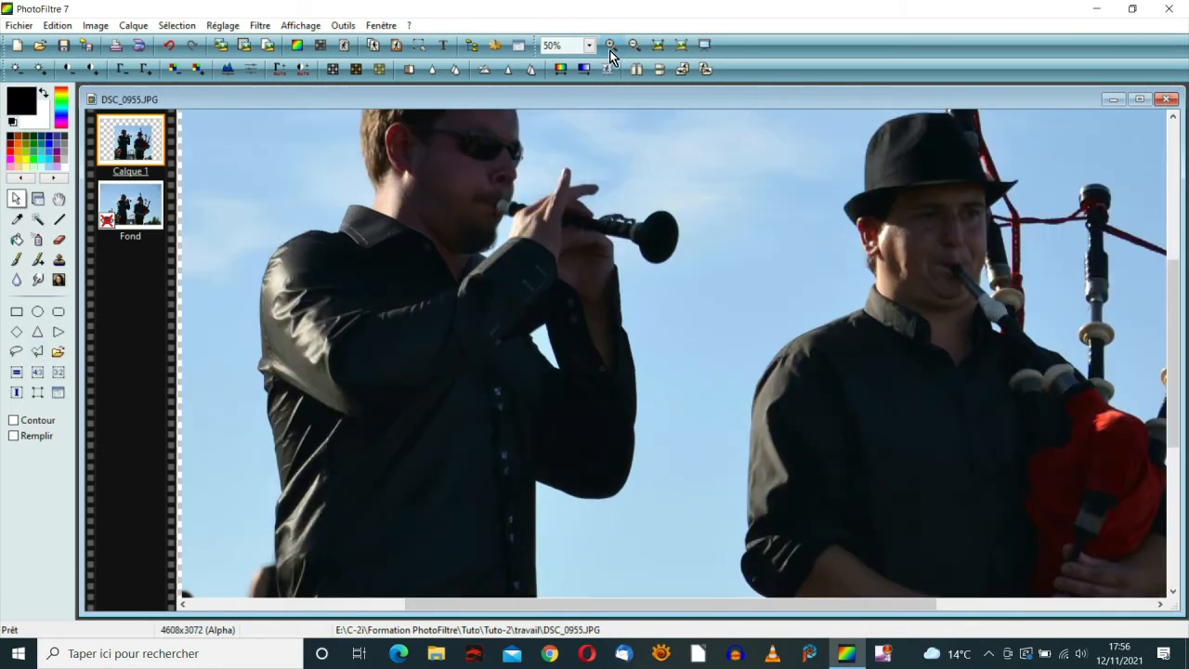
{"action": "left_click", "coordinate": [610, 45]}
{"action": "left_click_drag", "start_coordinate": [702, 605], "coordinate": [581, 604]}
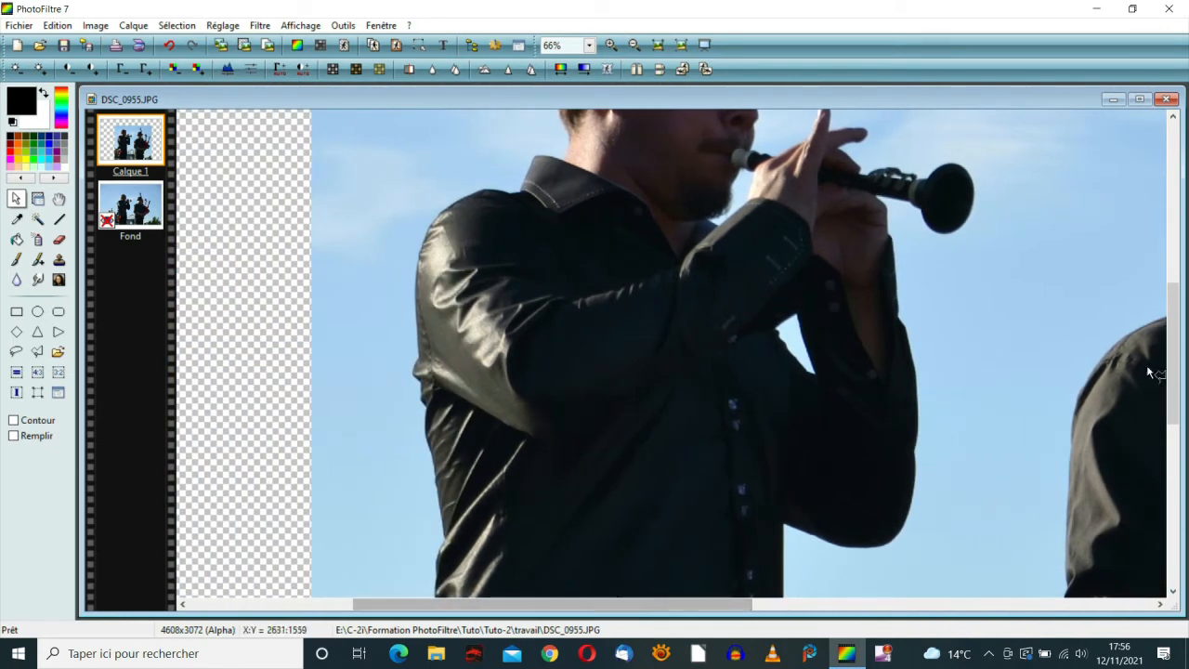
{"action": "left_click_drag", "start_coordinate": [1178, 344], "coordinate": [1175, 339]}
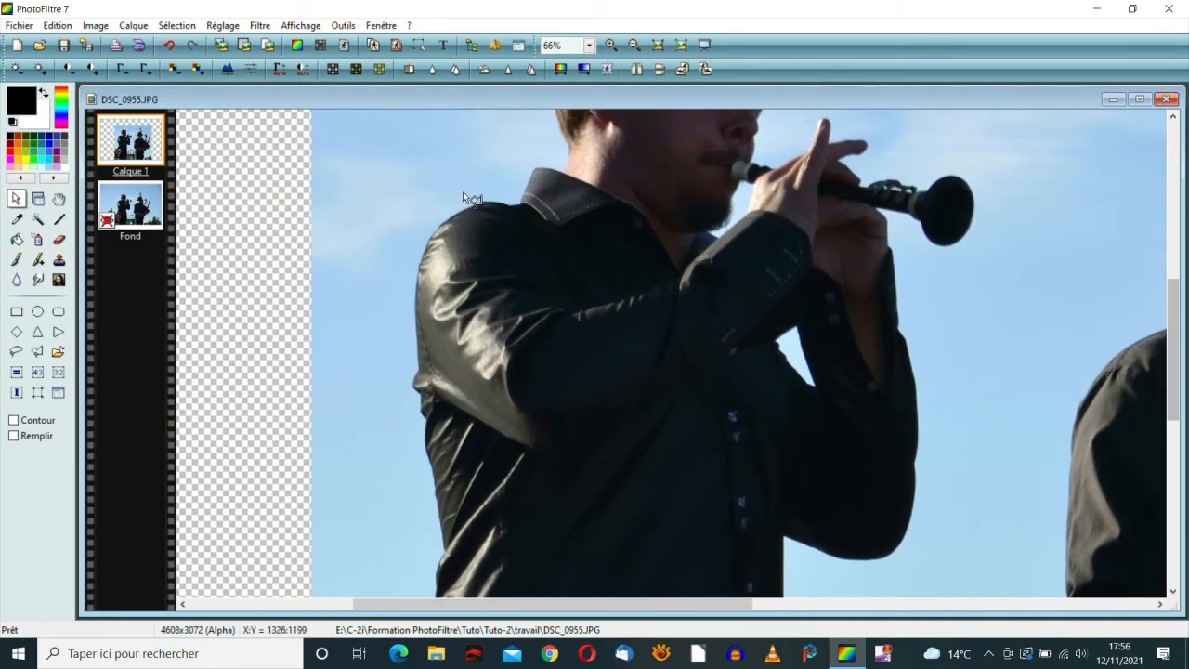
{"action": "left_click_drag", "start_coordinate": [283, 126], "coordinate": [476, 129]}
{"action": "left_click", "coordinate": [518, 120]}
{"action": "left_click", "coordinate": [563, 171]}
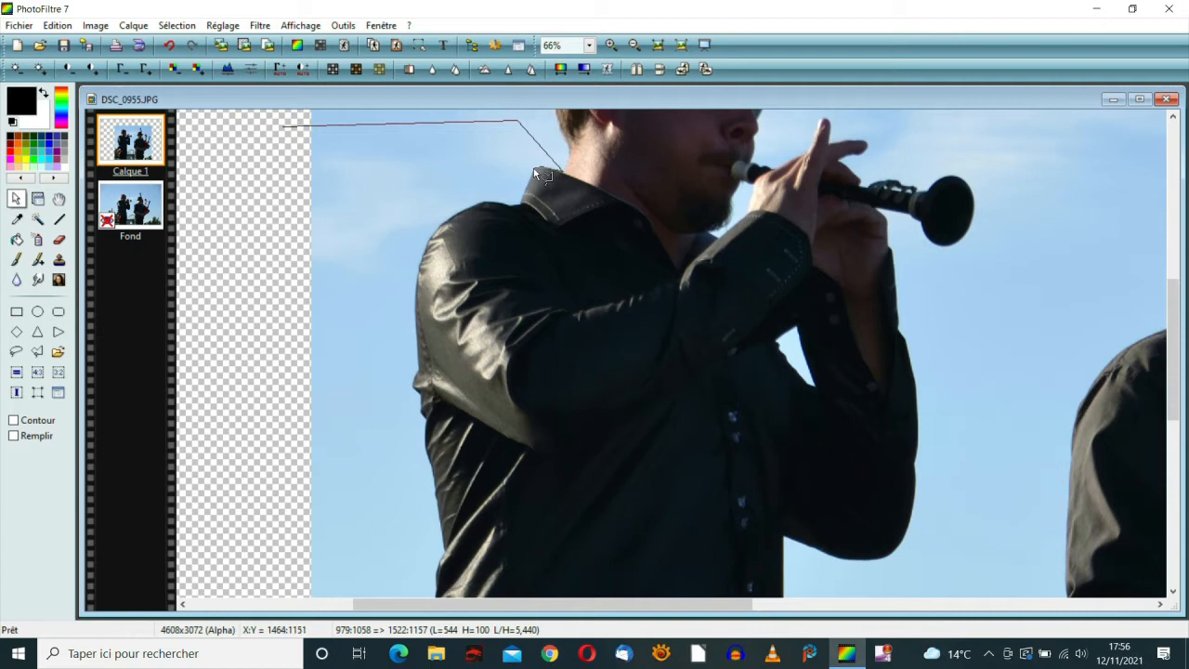
Trace the polygon along his collar, shoulder and back, close it through the transparent area, delete the enclosed sky and deselect
{"action": "left_click", "coordinate": [533, 169]}
{"action": "left_click", "coordinate": [518, 204]}
{"action": "left_click", "coordinate": [483, 199]}
{"action": "left_click", "coordinate": [429, 234]}
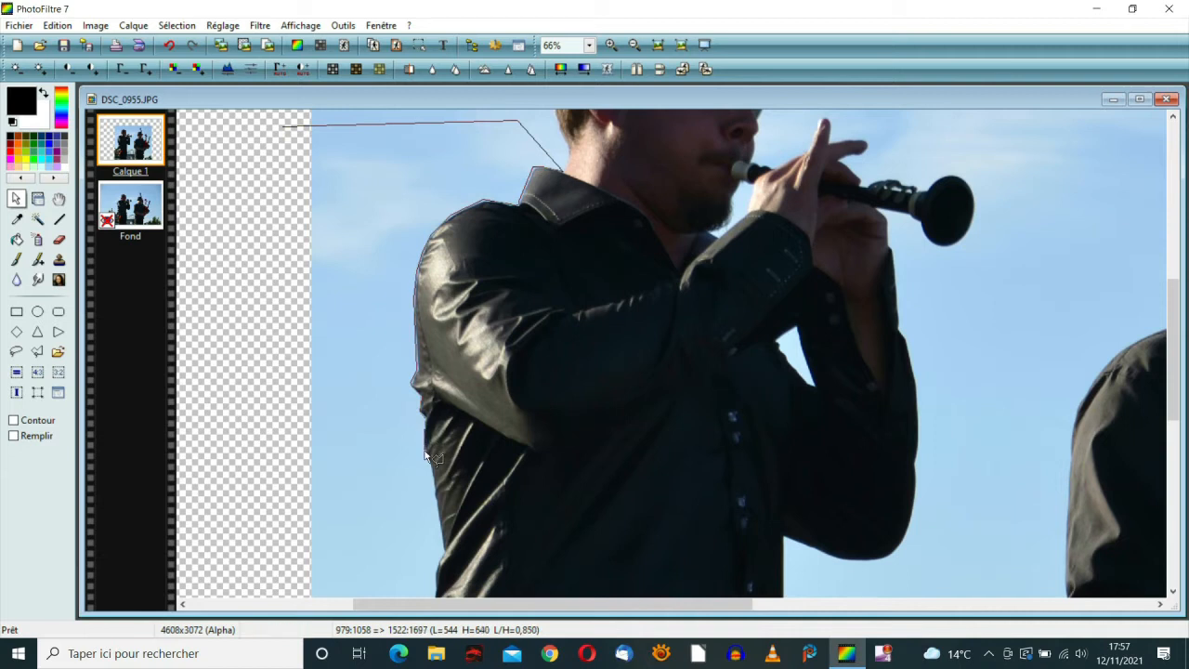
{"action": "left_click_drag", "start_coordinate": [432, 472], "coordinate": [446, 558]}
{"action": "left_click", "coordinate": [252, 534]}
{"action": "left_click", "coordinate": [286, 128]}
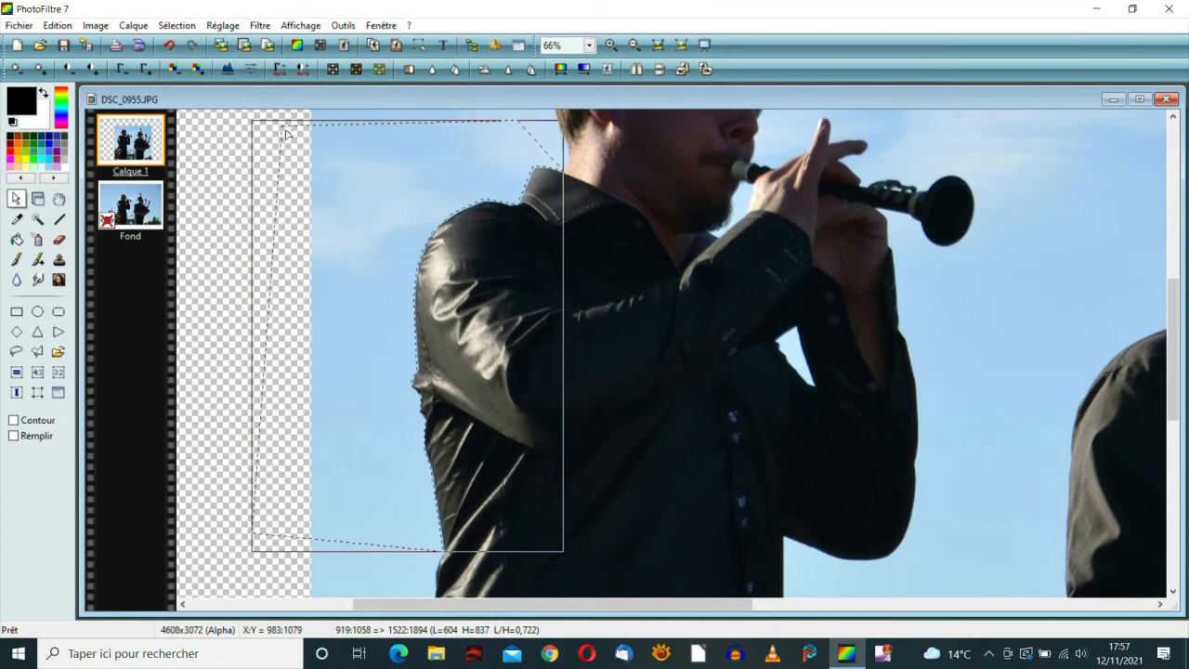
{"action": "key", "text": "Delete"}
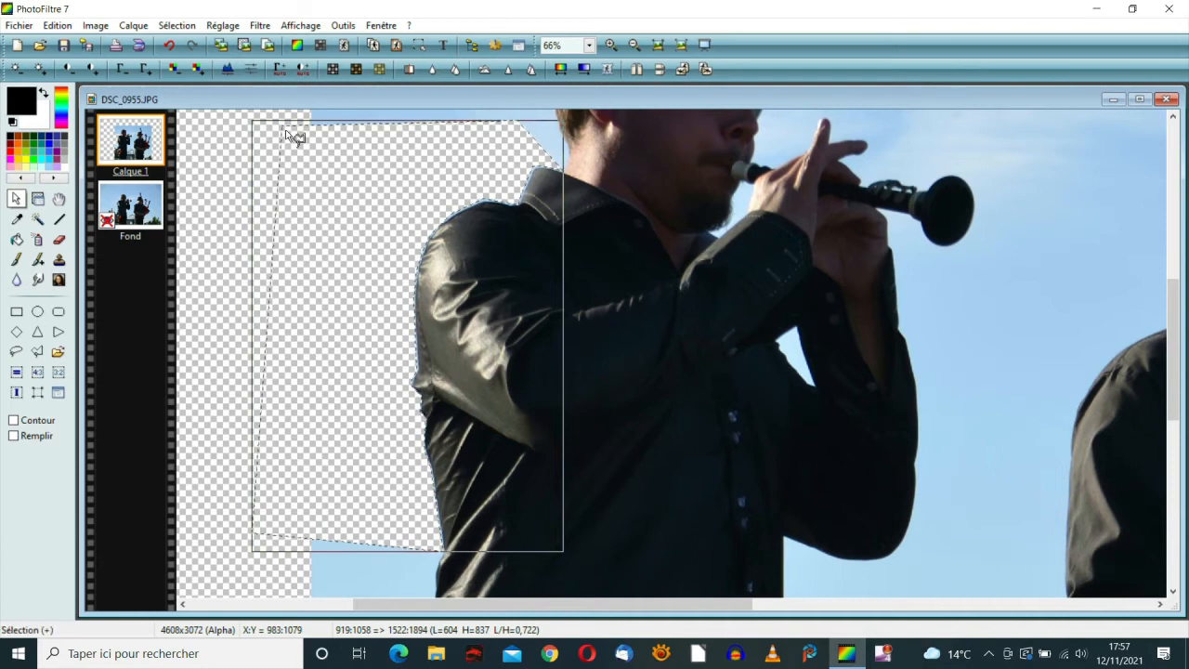
{"action": "key", "text": "ctrl+d"}
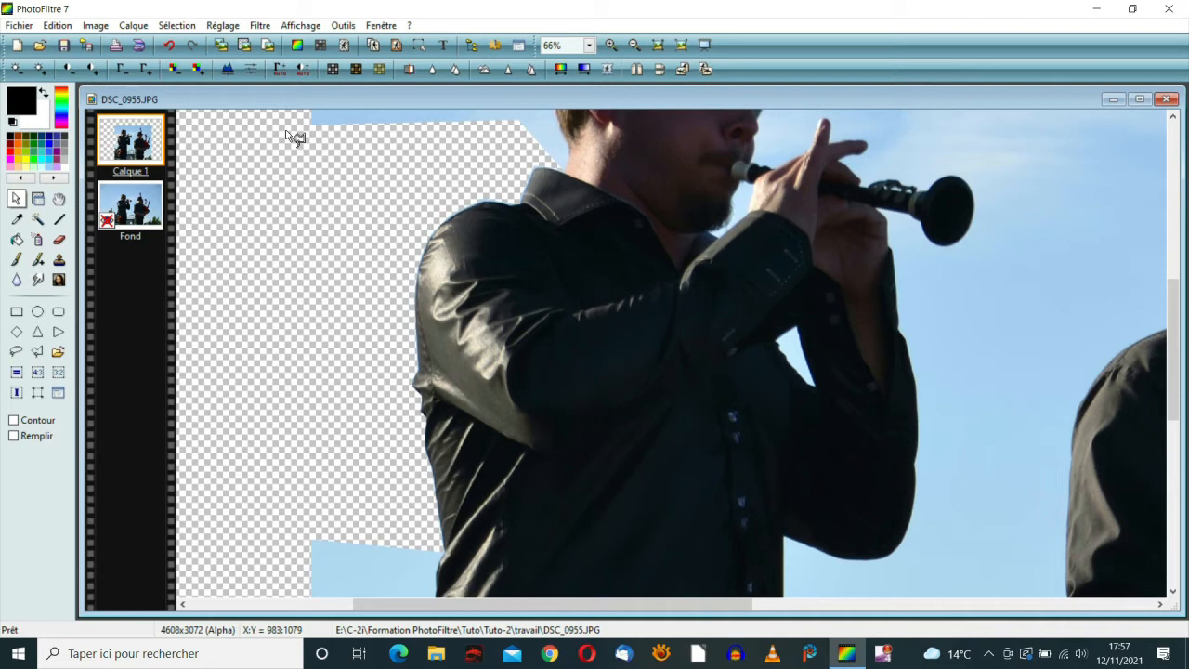
Erase the sky along the musician's nape and the back of his head using the Eraser with a soft round brush, size 10
{"action": "left_click_drag", "start_coordinate": [1173, 353], "coordinate": [1173, 269]}
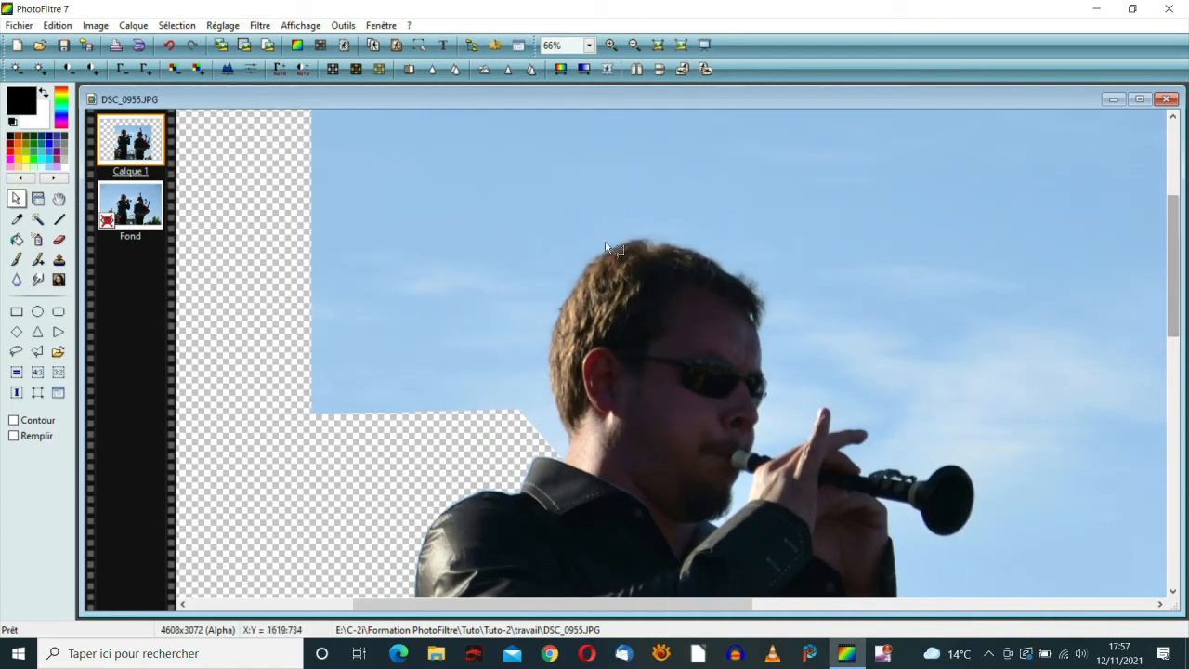
{"action": "left_click", "coordinate": [59, 239]}
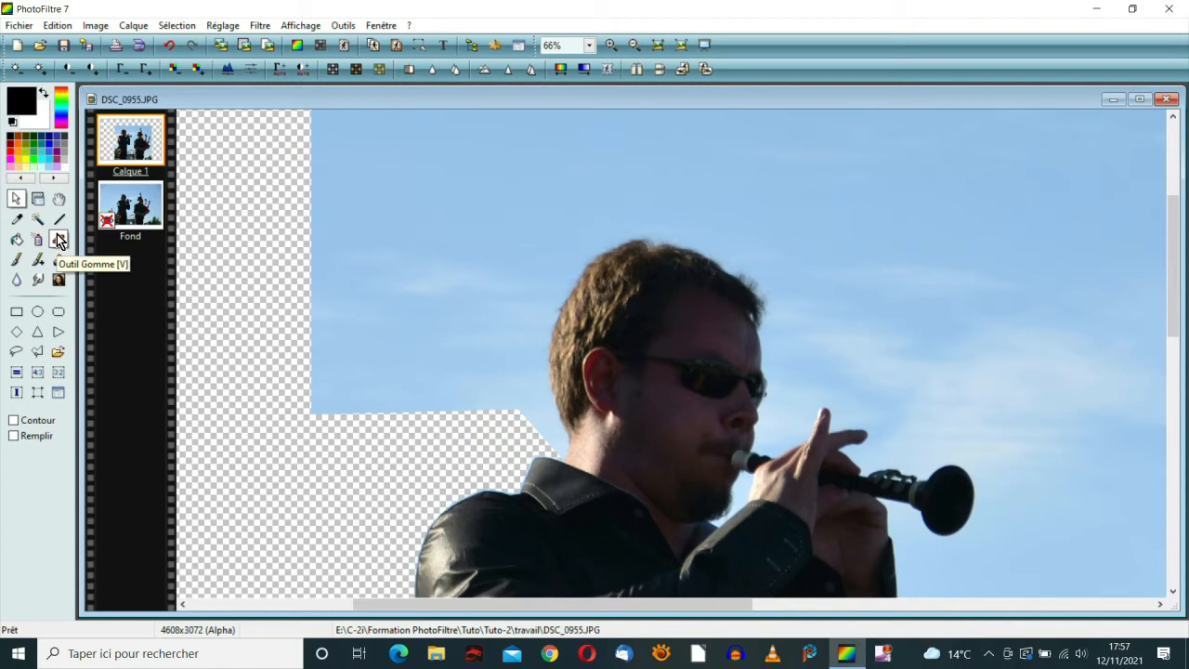
{"action": "left_click", "coordinate": [610, 44]}
{"action": "left_click", "coordinate": [610, 44]}
{"action": "left_click", "coordinate": [610, 44]}
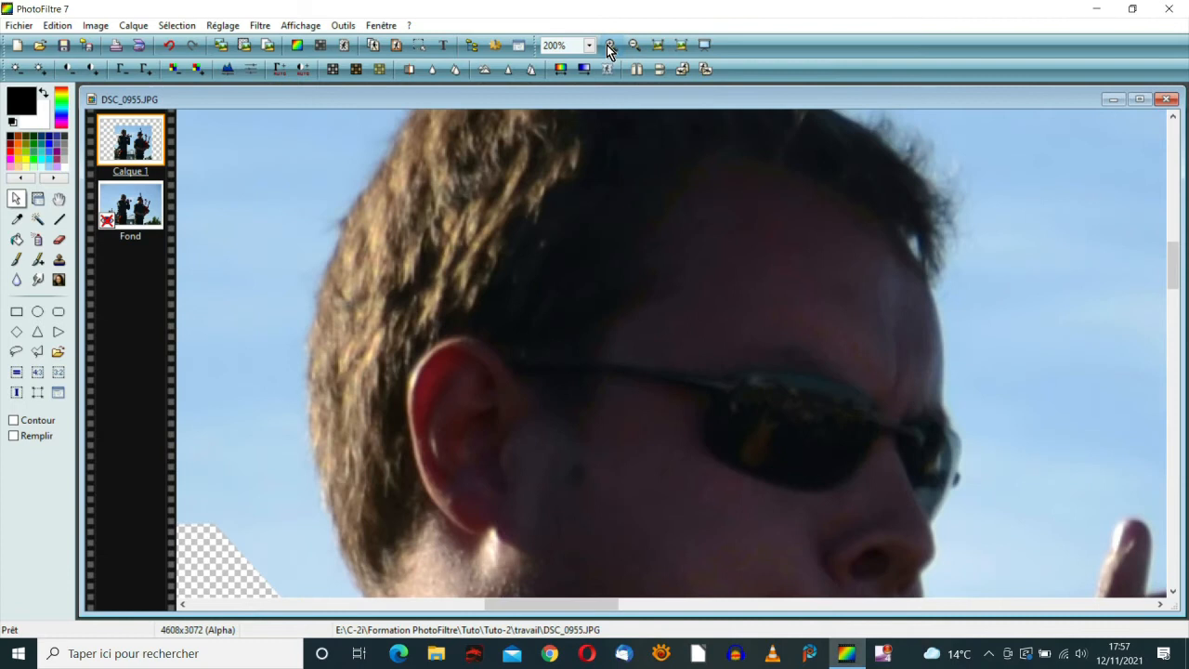
{"action": "left_click_drag", "start_coordinate": [540, 611], "coordinate": [512, 608]}
{"action": "left_click_drag", "start_coordinate": [1174, 274], "coordinate": [1176, 288]}
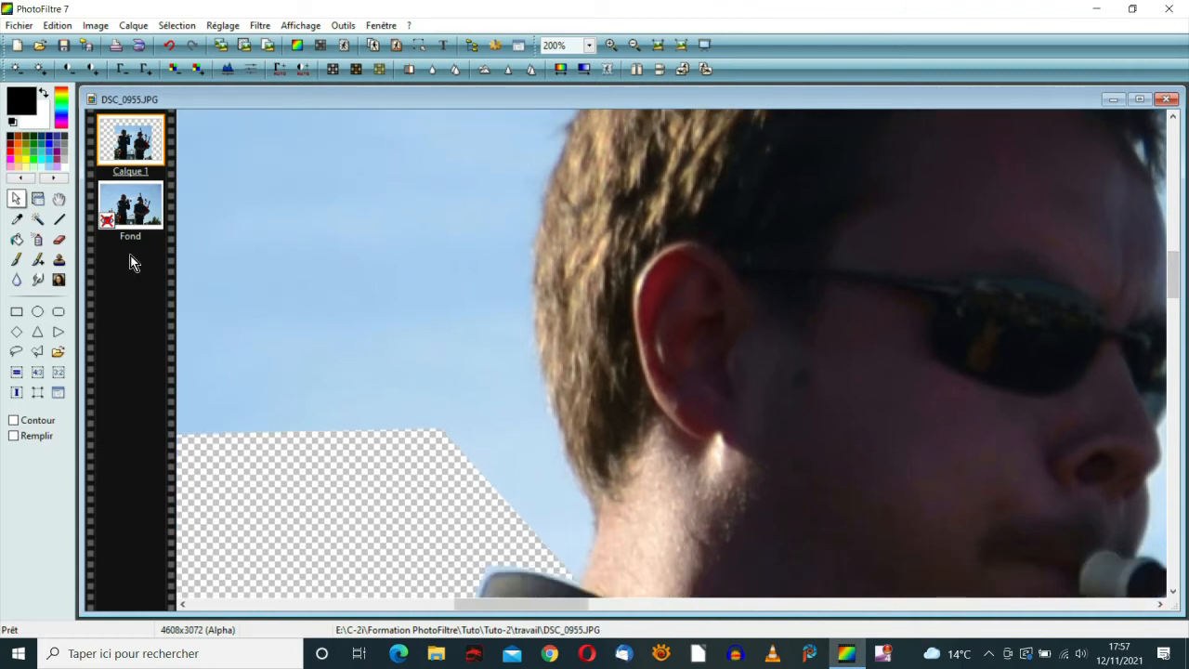
{"action": "left_click", "coordinate": [58, 241]}
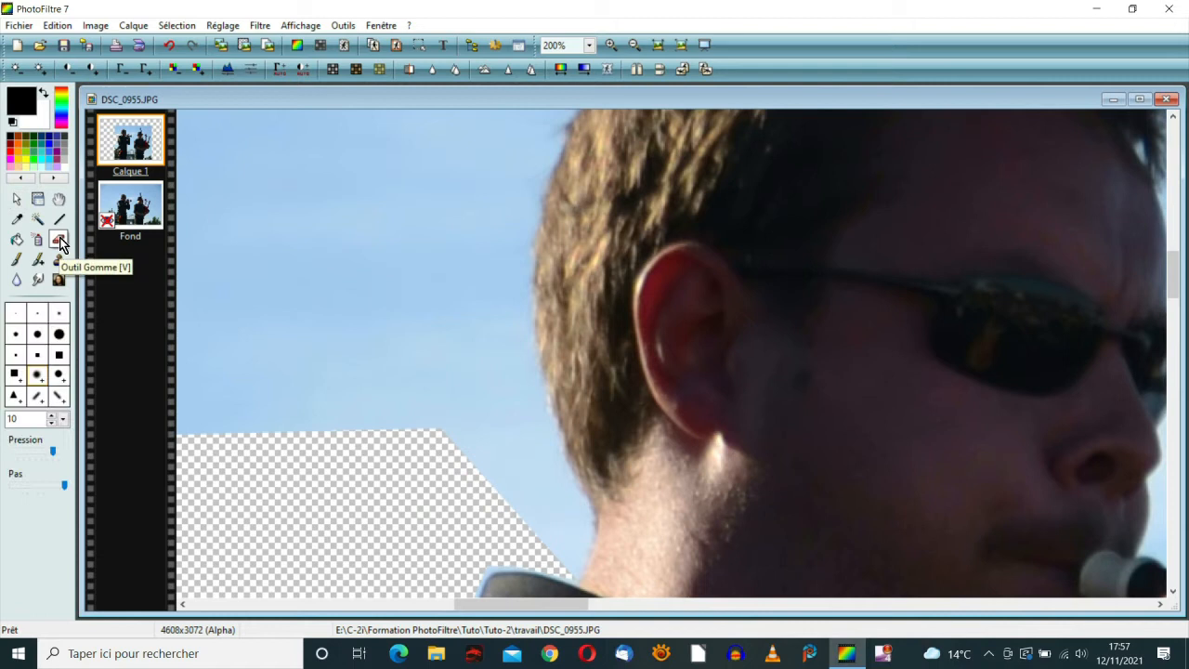
{"action": "left_click", "coordinate": [34, 376]}
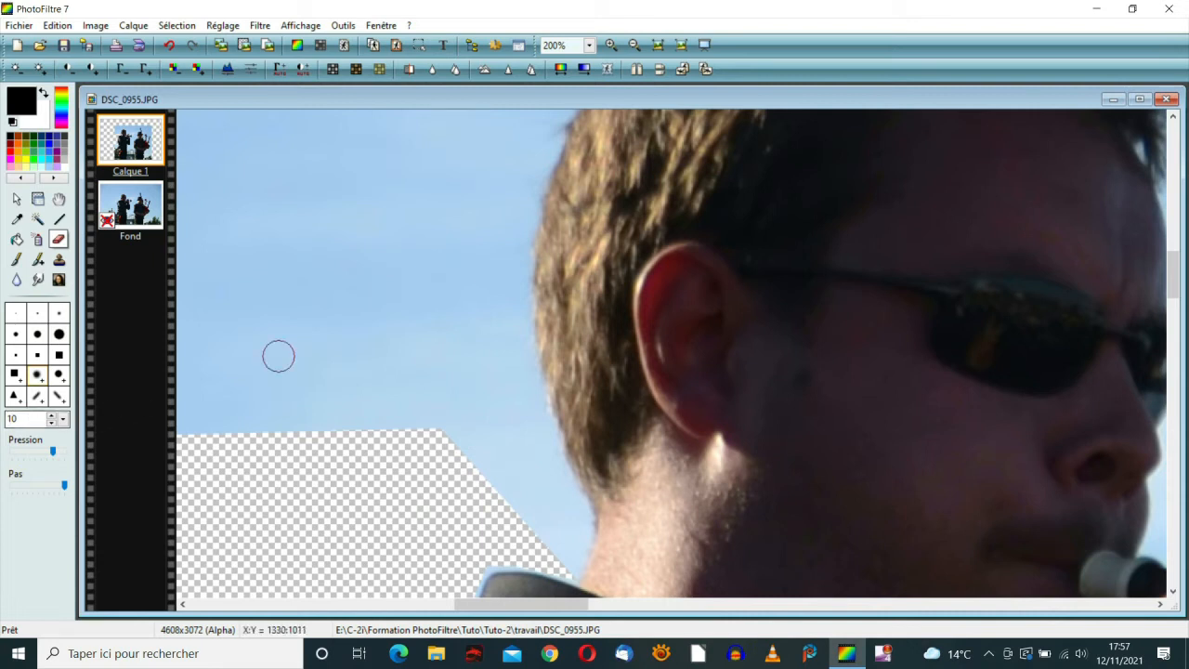
{"action": "mouse_move", "coordinate": [557, 562]}
{"action": "left_mouse_down"}
{"action": "mouse_move", "coordinate": [567, 546]}
{"action": "mouse_move", "coordinate": [539, 541]}
{"action": "mouse_move", "coordinate": [567, 539]}
{"action": "mouse_move", "coordinate": [571, 513]}
{"action": "mouse_move", "coordinate": [531, 517]}
{"action": "mouse_move", "coordinate": [568, 506]}
{"action": "left_mouse_up"}
{"action": "mouse_move", "coordinate": [574, 506]}
{"action": "left_mouse_down"}
{"action": "mouse_move", "coordinate": [533, 425]}
{"action": "mouse_move", "coordinate": [518, 249]}
{"action": "mouse_move", "coordinate": [502, 246]}
{"action": "mouse_move", "coordinate": [532, 233]}
{"action": "mouse_move", "coordinate": [520, 228]}
{"action": "mouse_move", "coordinate": [524, 200]}
{"action": "mouse_move", "coordinate": [546, 138]}
{"action": "mouse_move", "coordinate": [506, 156]}
{"action": "mouse_move", "coordinate": [511, 194]}
{"action": "mouse_move", "coordinate": [503, 179]}
{"action": "mouse_move", "coordinate": [492, 266]}
{"action": "mouse_move", "coordinate": [492, 337]}
{"action": "mouse_move", "coordinate": [530, 493]}
{"action": "mouse_move", "coordinate": [507, 493]}
{"action": "mouse_move", "coordinate": [513, 466]}
{"action": "mouse_move", "coordinate": [487, 482]}
{"action": "left_mouse_up"}
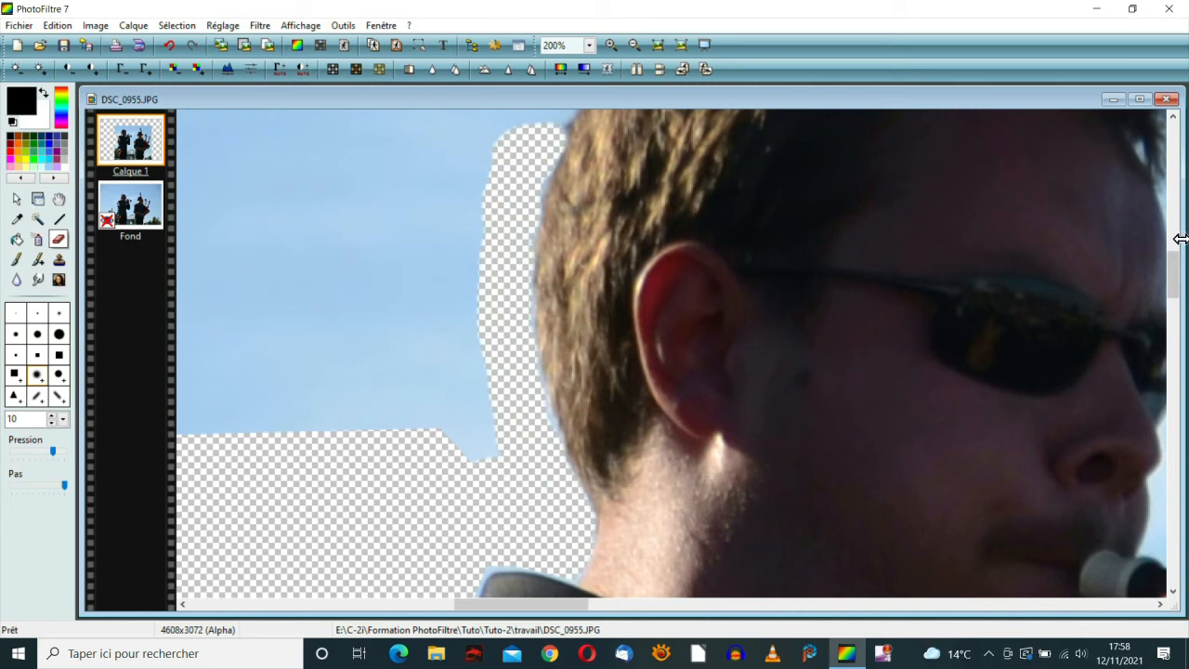
Continue erasing a band of sky along the upper back of his hair up to the crown of his head
{"action": "left_click_drag", "start_coordinate": [1173, 288], "coordinate": [1173, 265]}
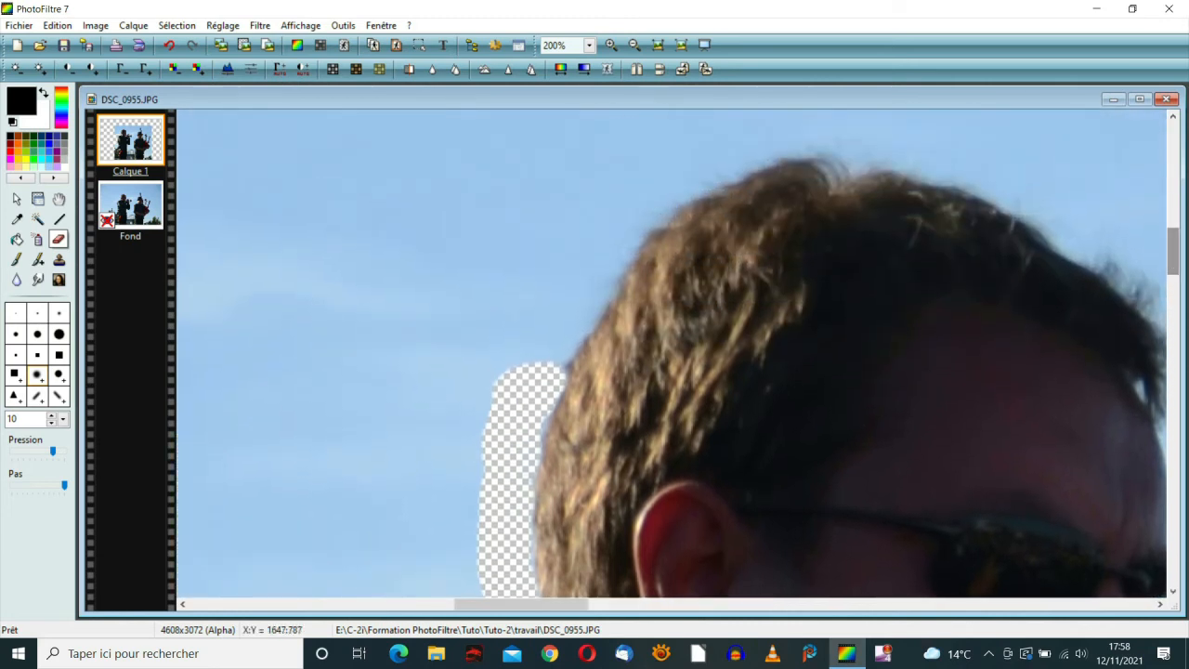
{"action": "mouse_move", "coordinate": [558, 353]}
{"action": "left_mouse_down"}
{"action": "mouse_move", "coordinate": [553, 367]}
{"action": "mouse_move", "coordinate": [627, 234]}
{"action": "mouse_move", "coordinate": [656, 209]}
{"action": "mouse_move", "coordinate": [607, 207]}
{"action": "mouse_move", "coordinate": [591, 258]}
{"action": "mouse_move", "coordinate": [511, 374]}
{"action": "left_mouse_up"}
{"action": "mouse_move", "coordinate": [665, 197]}
{"action": "left_mouse_down"}
{"action": "mouse_move", "coordinate": [798, 141]}
{"action": "mouse_move", "coordinate": [785, 127]}
{"action": "mouse_move", "coordinate": [613, 193]}
{"action": "left_mouse_up"}
{"action": "left_click_drag", "start_coordinate": [587, 241], "coordinate": [580, 254]}
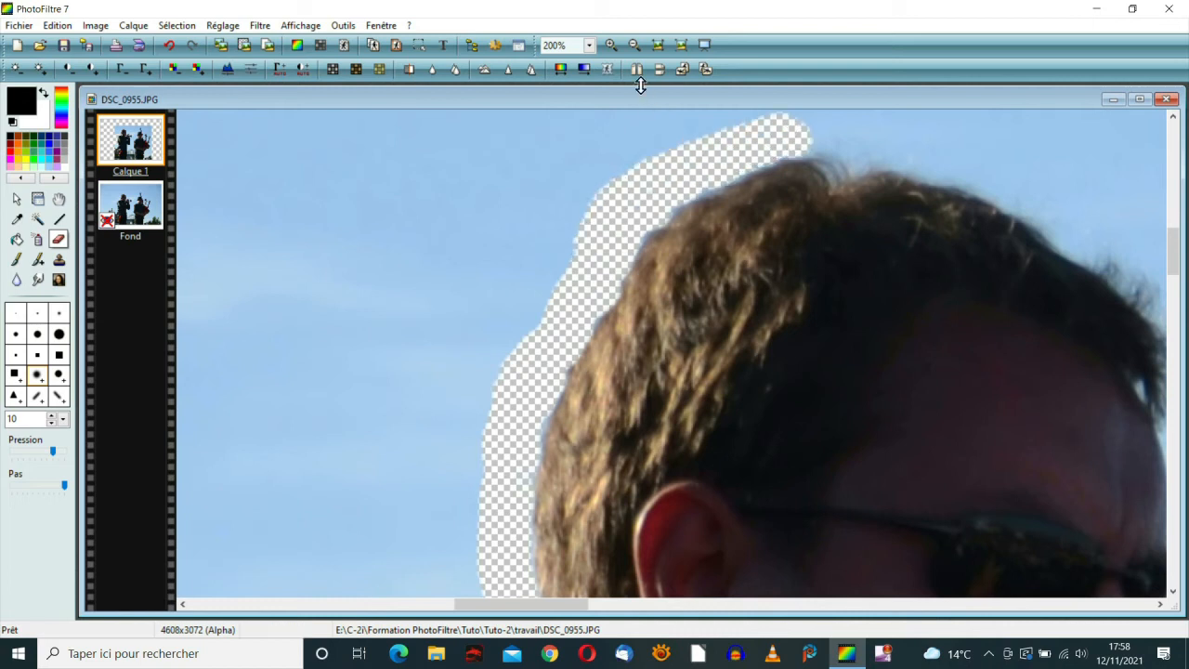
Start a polygon selection of the sky behind the flute player, from the transparent area through the erased band to the crown of his head
{"action": "left_click", "coordinate": [635, 44]}
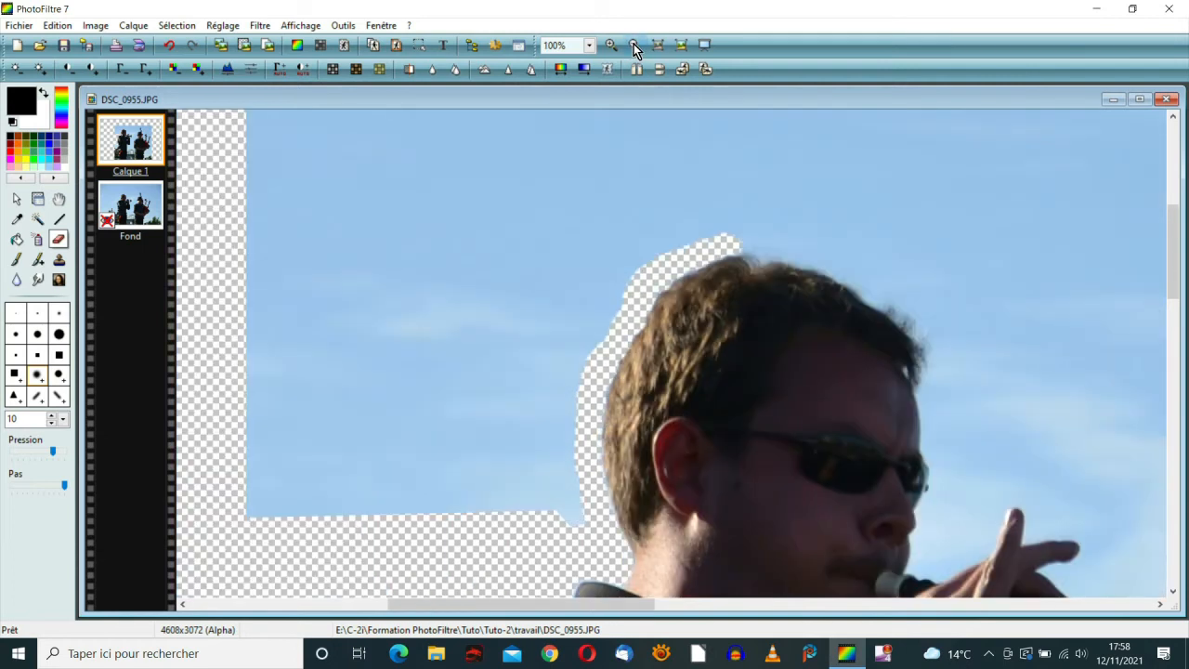
{"action": "left_click", "coordinate": [636, 45]}
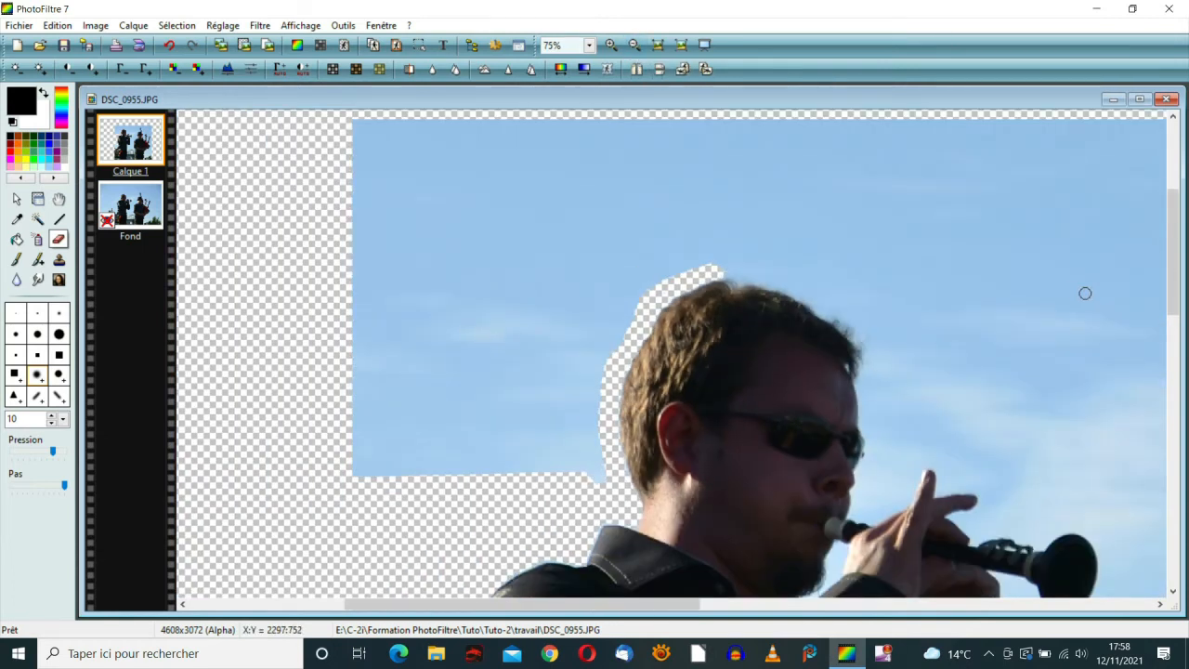
{"action": "left_click_drag", "start_coordinate": [1174, 288], "coordinate": [1174, 281]}
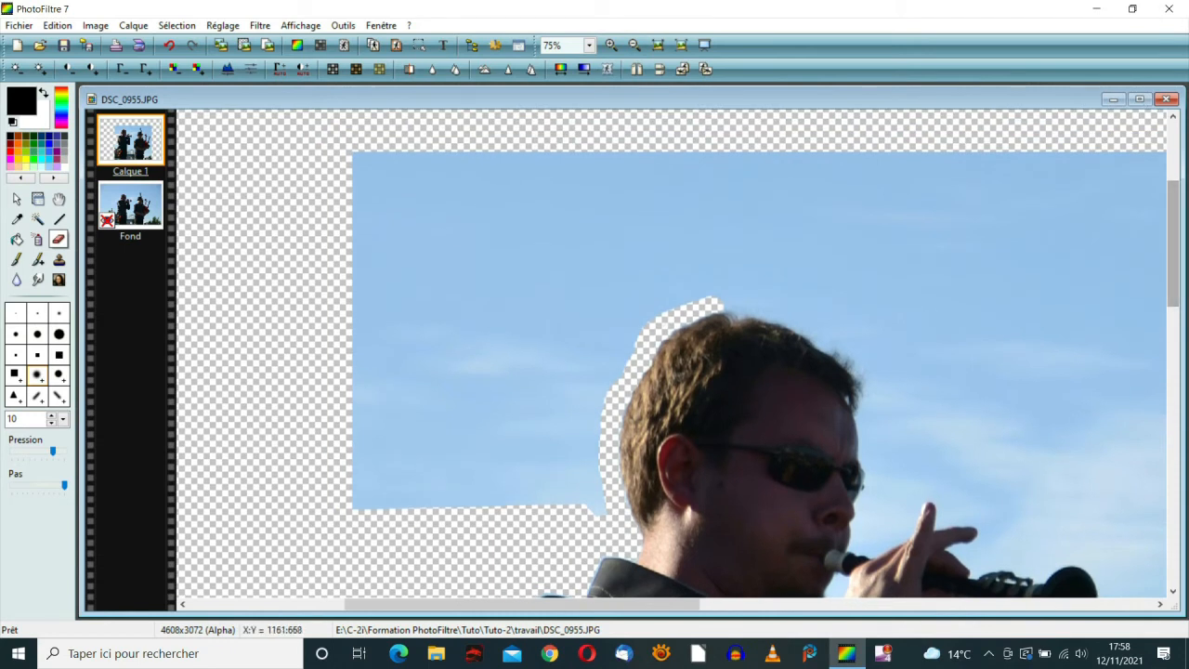
{"action": "left_click", "coordinate": [15, 200]}
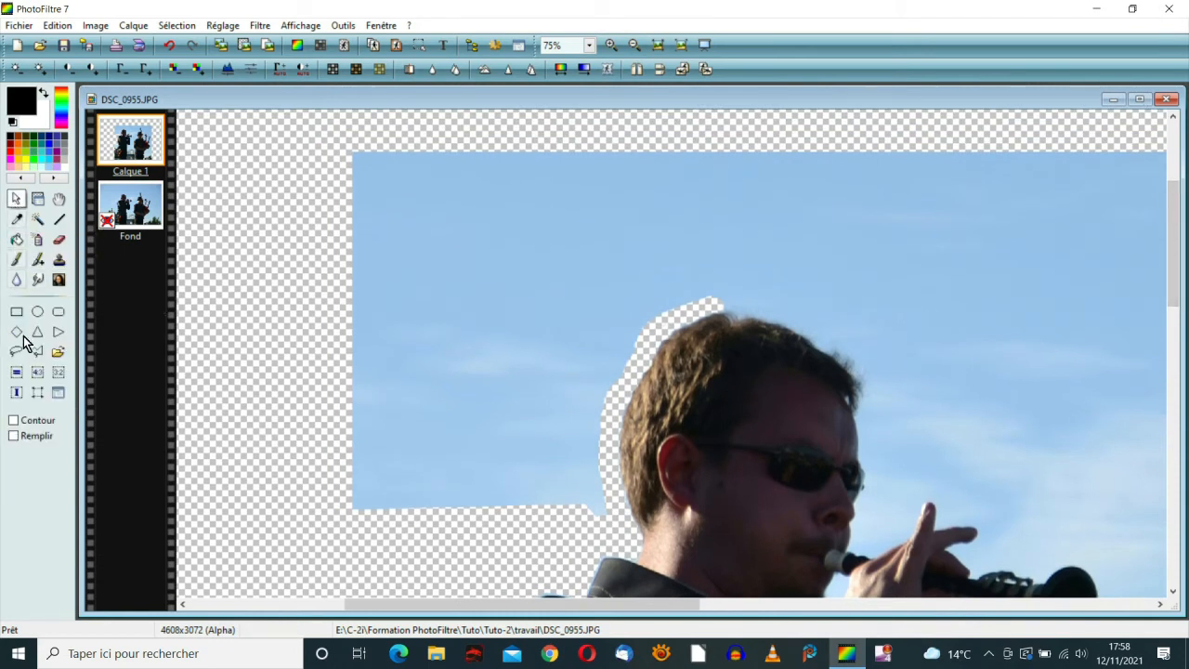
{"action": "left_click", "coordinate": [316, 537]}
{"action": "left_click", "coordinate": [613, 530]}
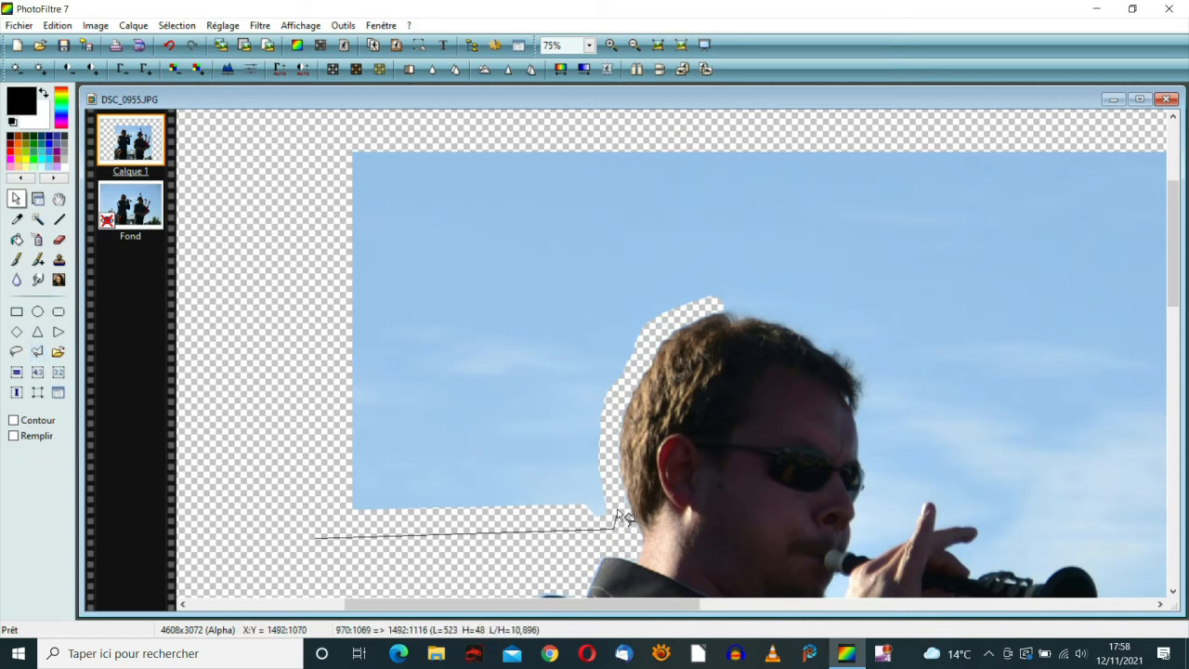
{"action": "left_click", "coordinate": [607, 449]}
{"action": "left_click", "coordinate": [620, 398]}
{"action": "left_click", "coordinate": [651, 333]}
{"action": "left_click", "coordinate": [711, 300]}
Close the polygon through the transparent area above and behind the sky, delete the enclosed sky and deselect
{"action": "left_click", "coordinate": [717, 137]}
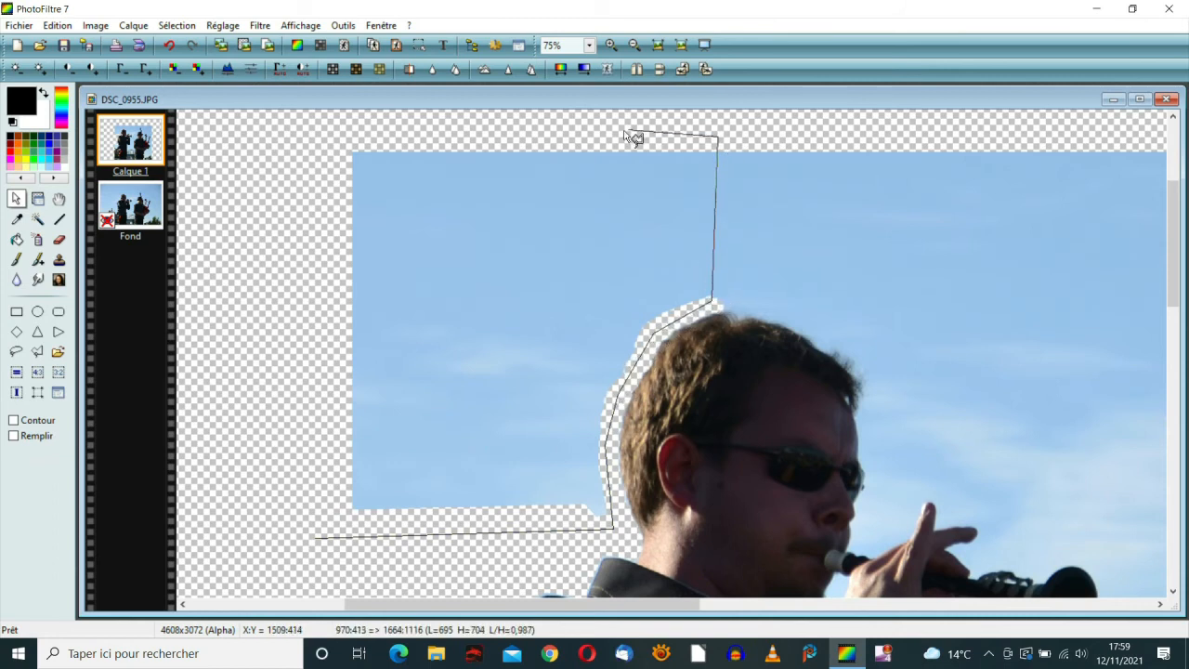
{"action": "left_click", "coordinate": [331, 135]}
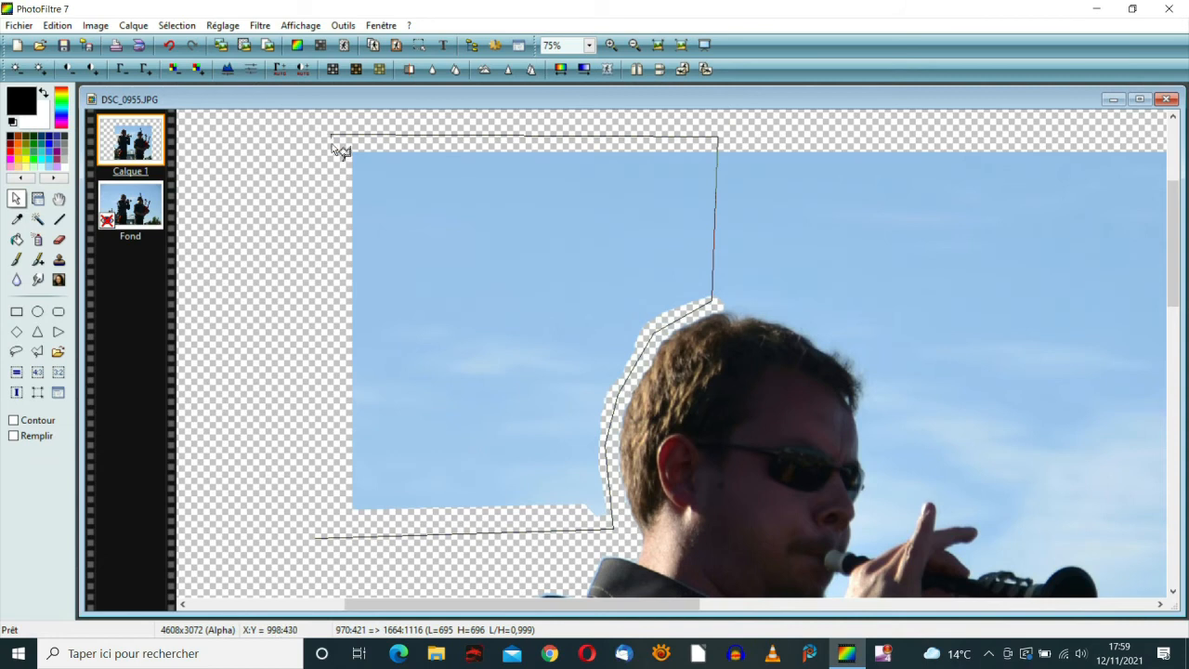
{"action": "double_click", "coordinate": [315, 535]}
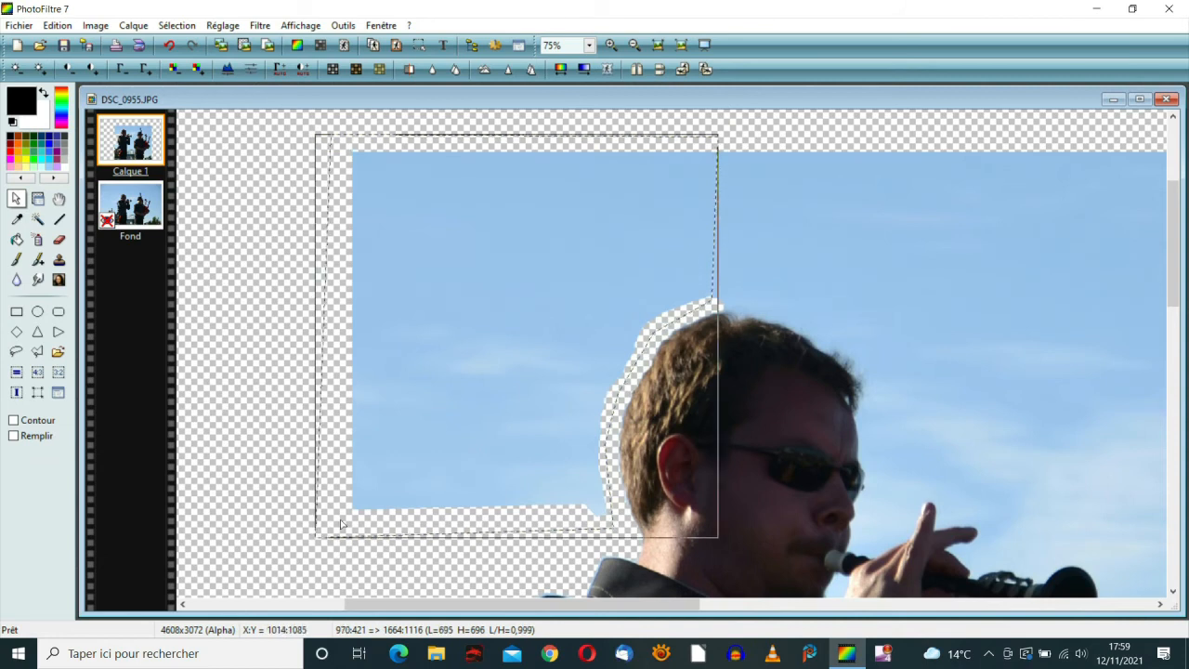
{"action": "key", "text": "Delete"}
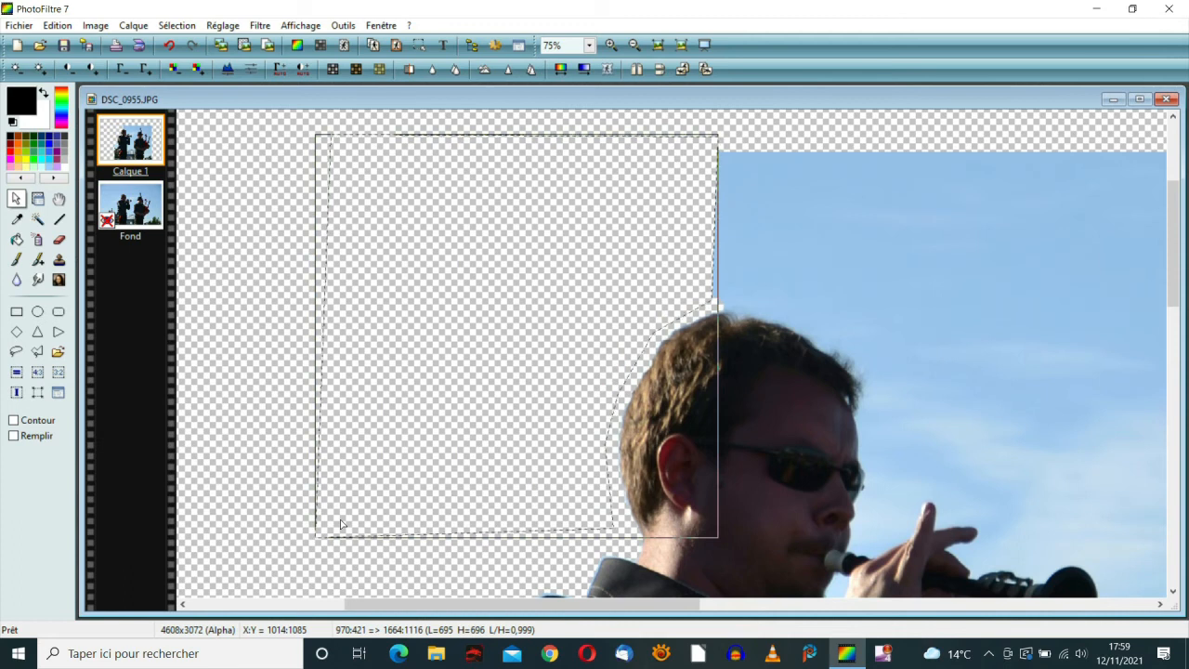
{"action": "key", "text": "ctrl+d"}
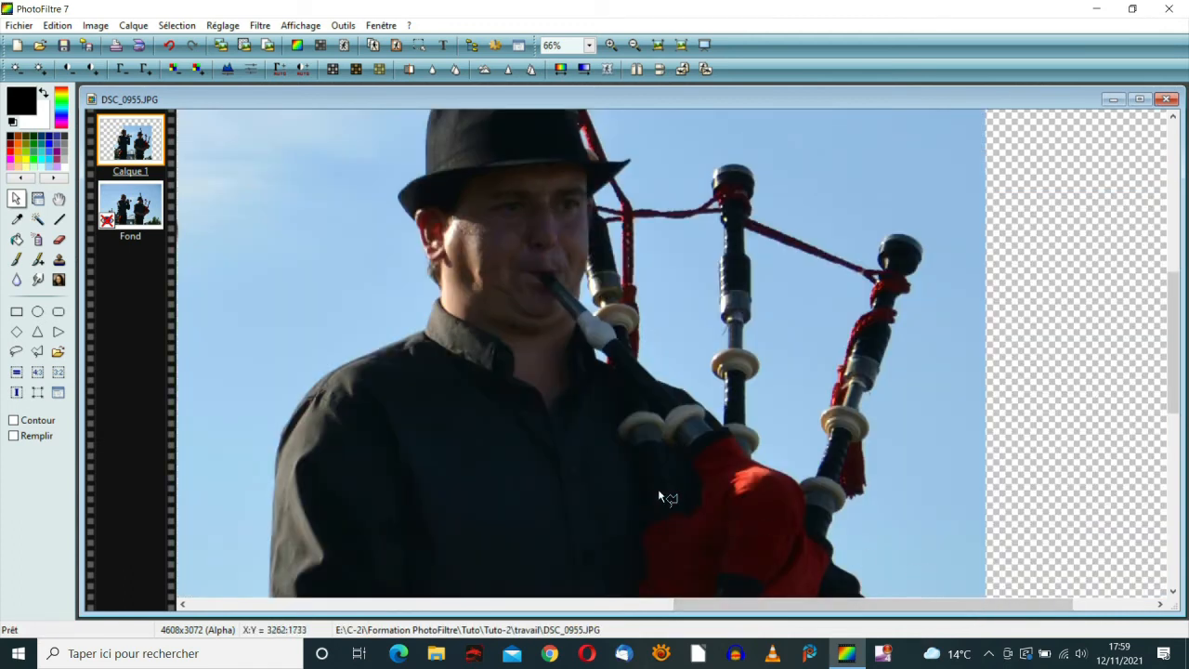
Delete the sky in the two gaps between the bagpipe's drones using the Magic Wand with tolerance 30
{"action": "left_click", "coordinate": [37, 218]}
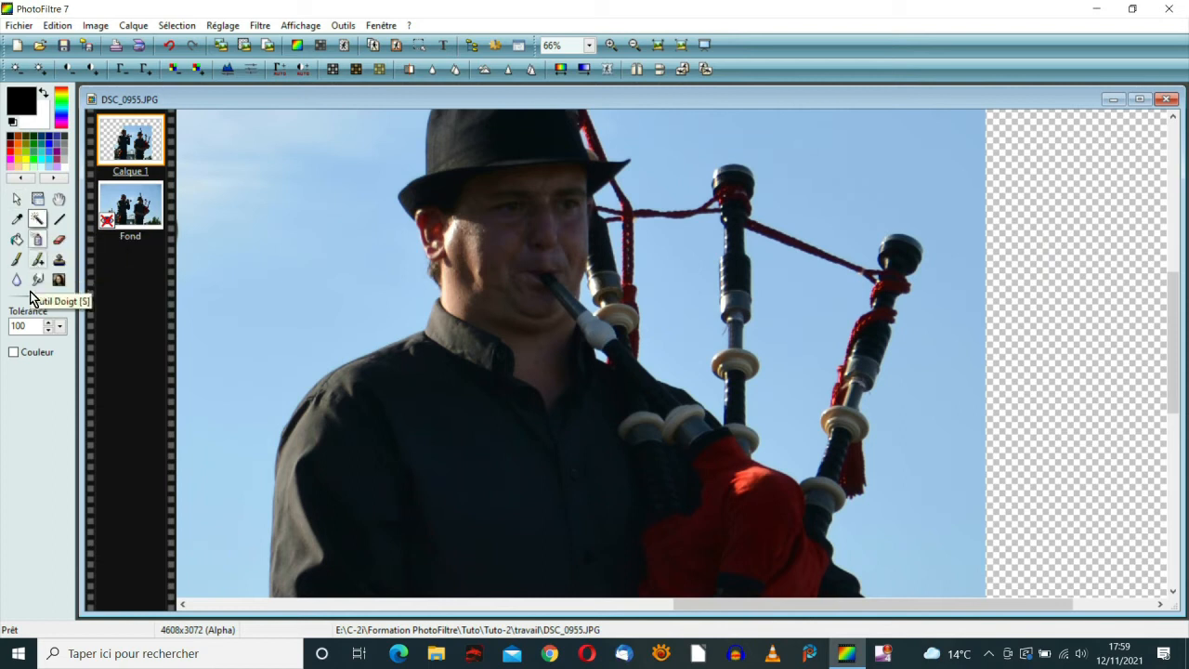
{"action": "left_click", "coordinate": [28, 326]}
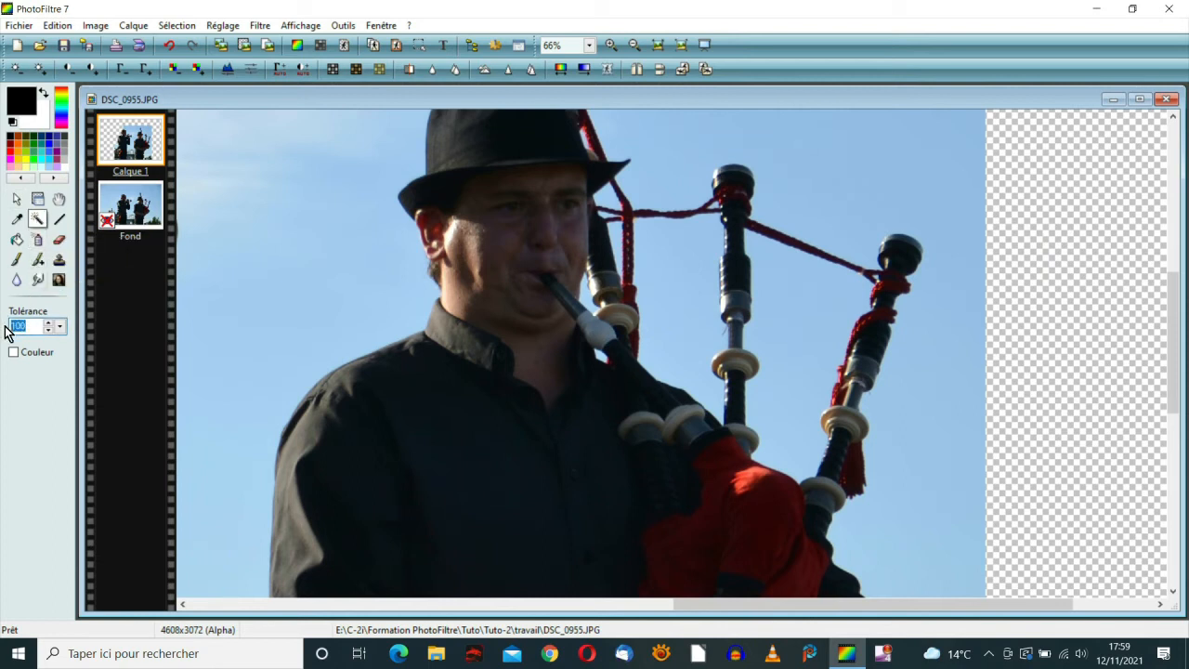
{"action": "type", "text": "30"}
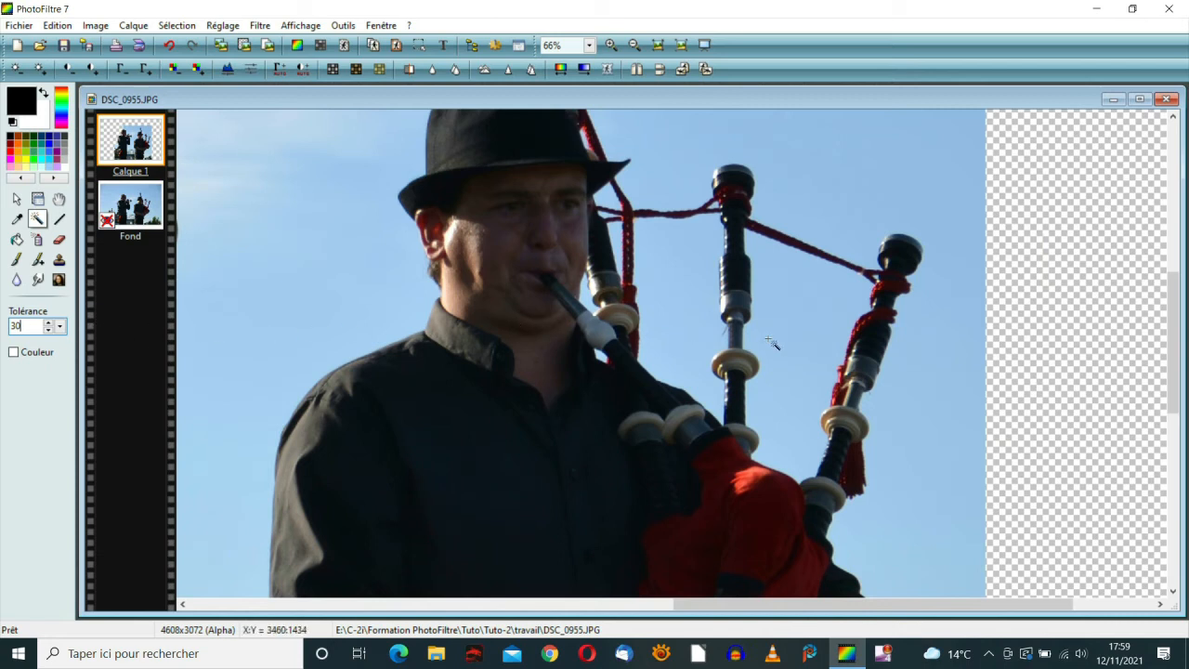
{"action": "left_click", "coordinate": [806, 327]}
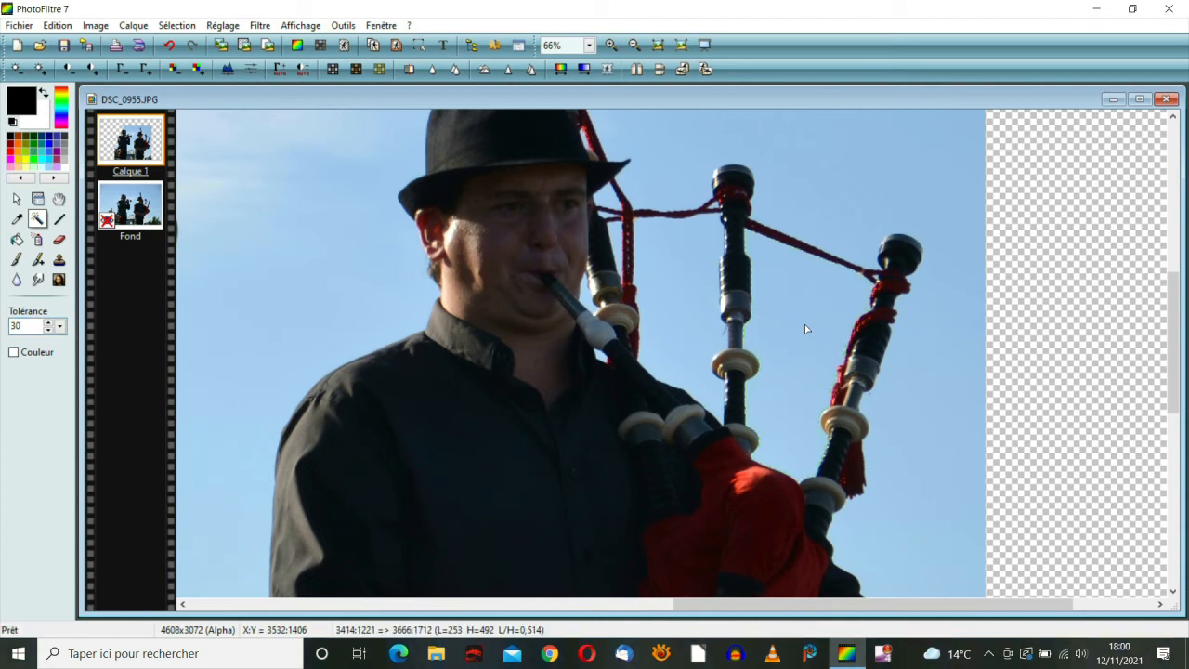
{"action": "key", "text": "Delete"}
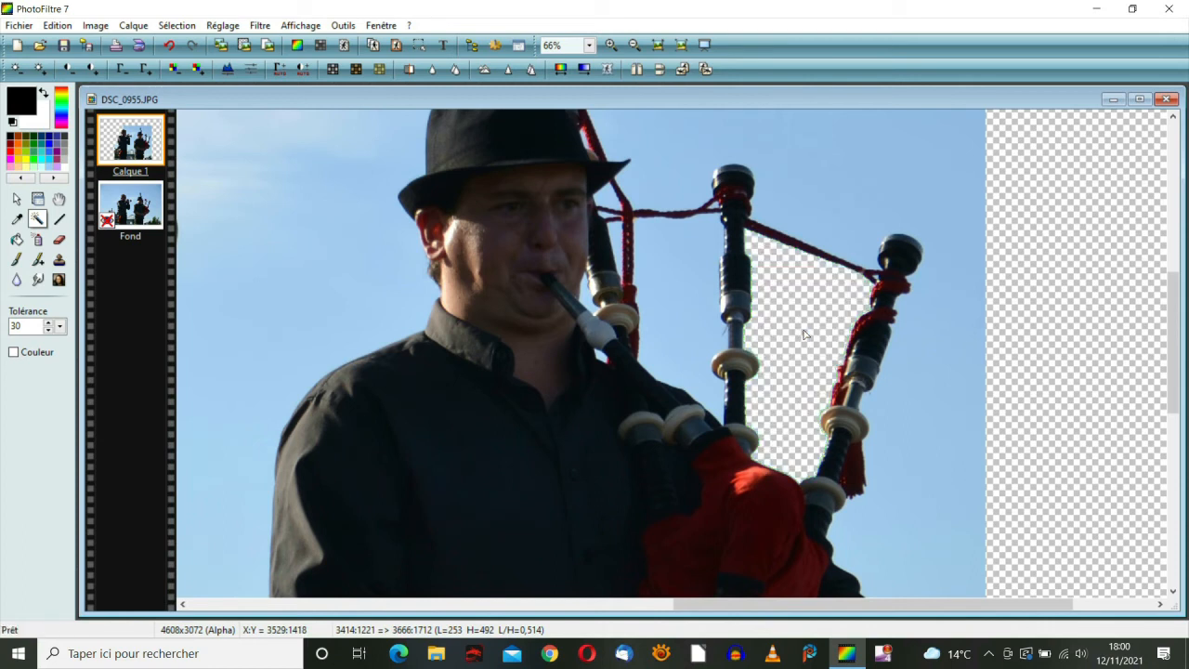
{"action": "key", "text": "shift"}
{"action": "key", "text": "Escape"}
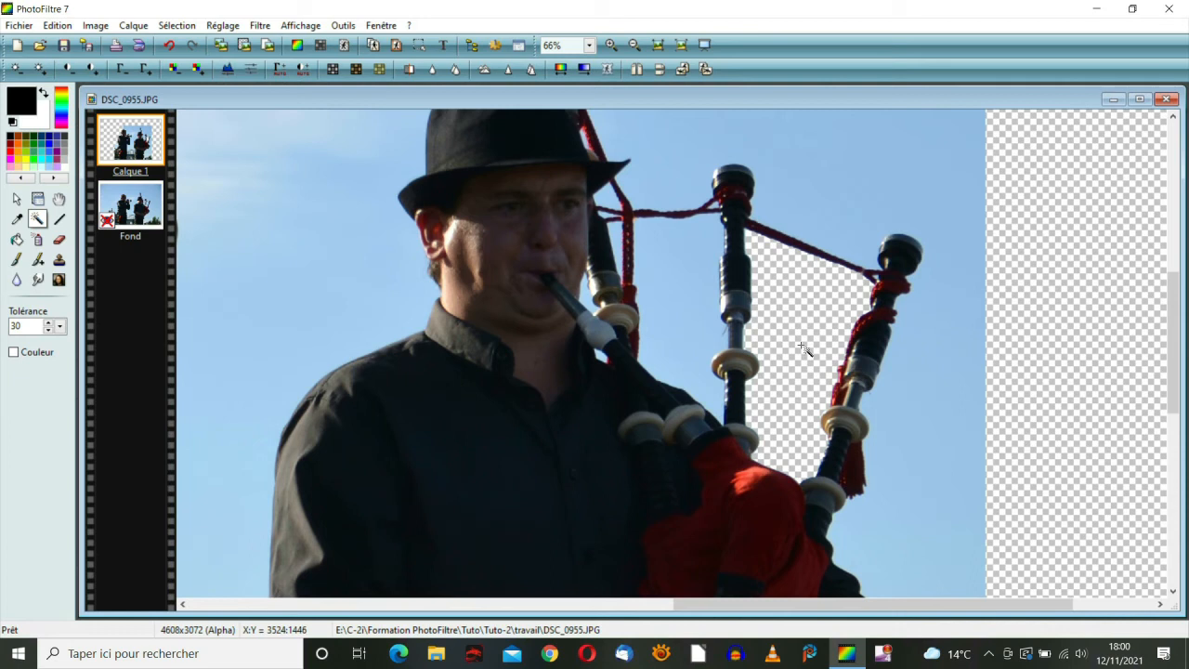
{"action": "left_click", "coordinate": [675, 302]}
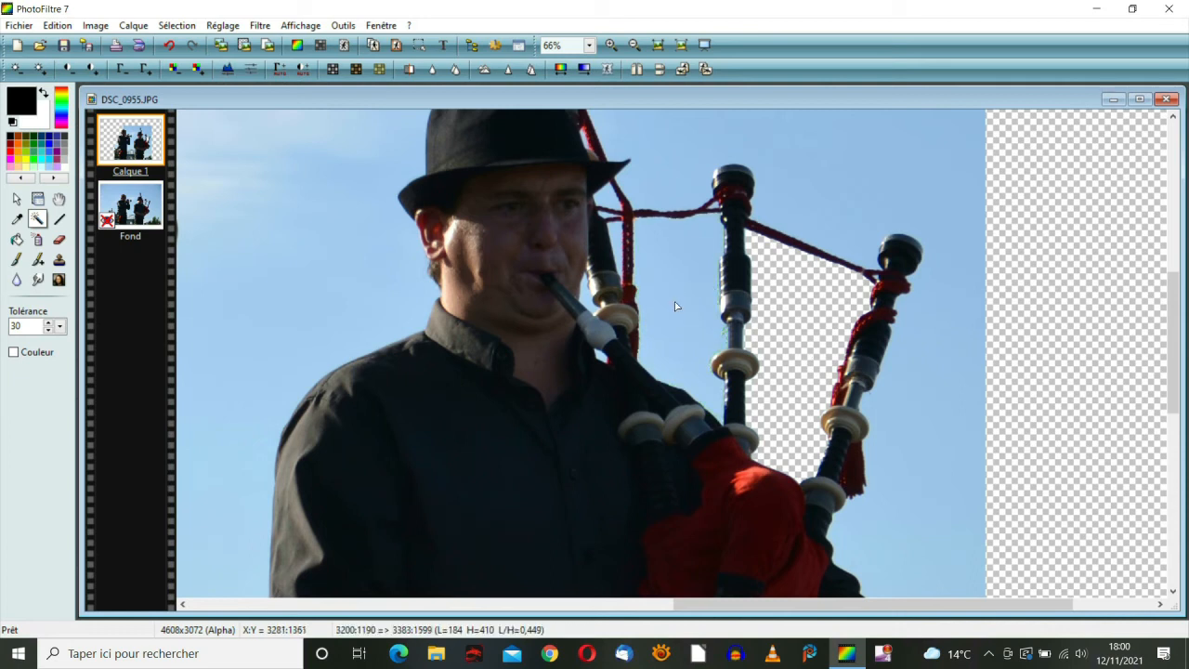
{"action": "key", "text": "Delete"}
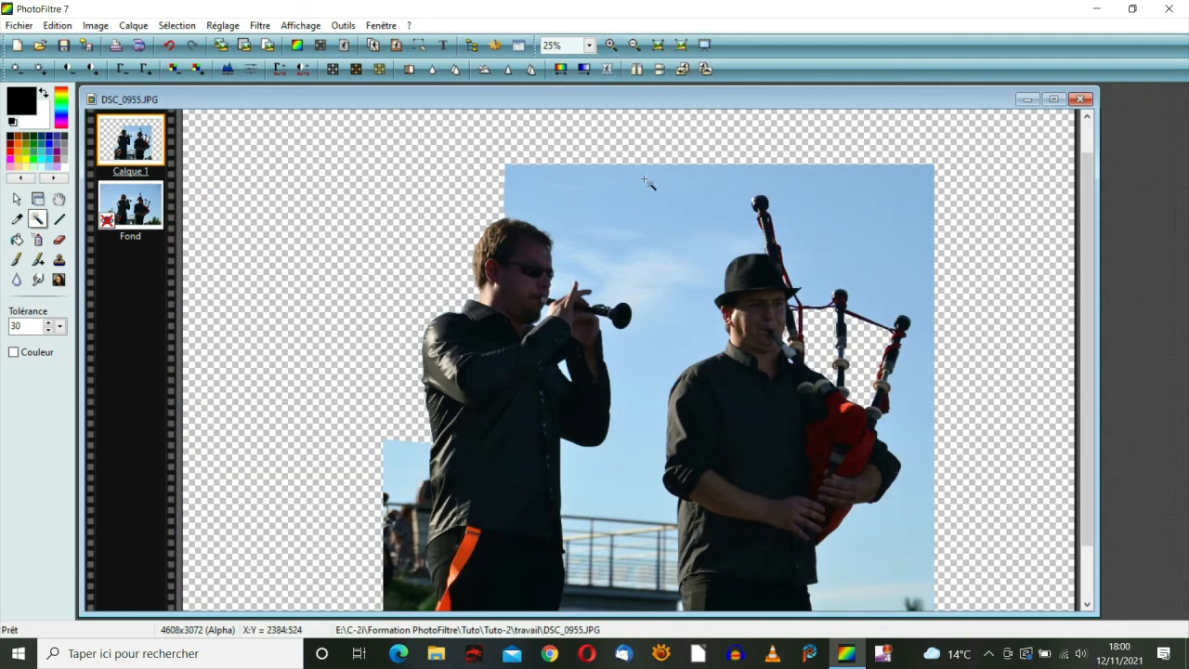
Try to remove the open sky around both musicians with the Magic Wand at tolerance 30, undo the deletion and deselect
{"action": "left_click", "coordinate": [686, 197]}
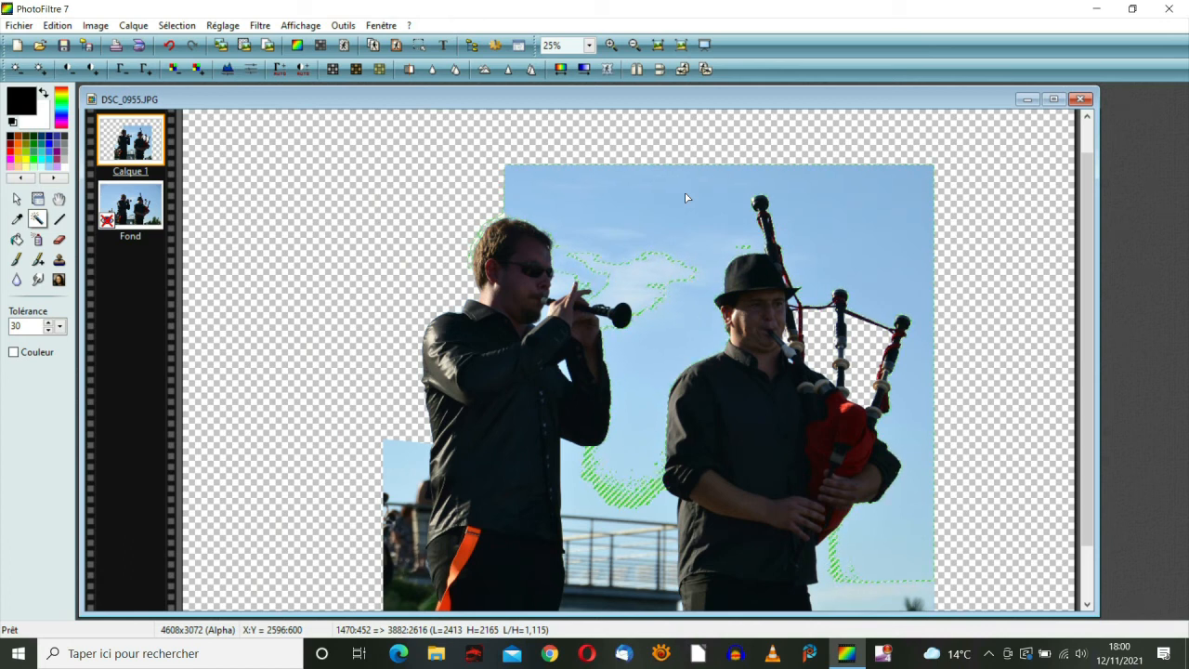
{"action": "key", "text": "Delete"}
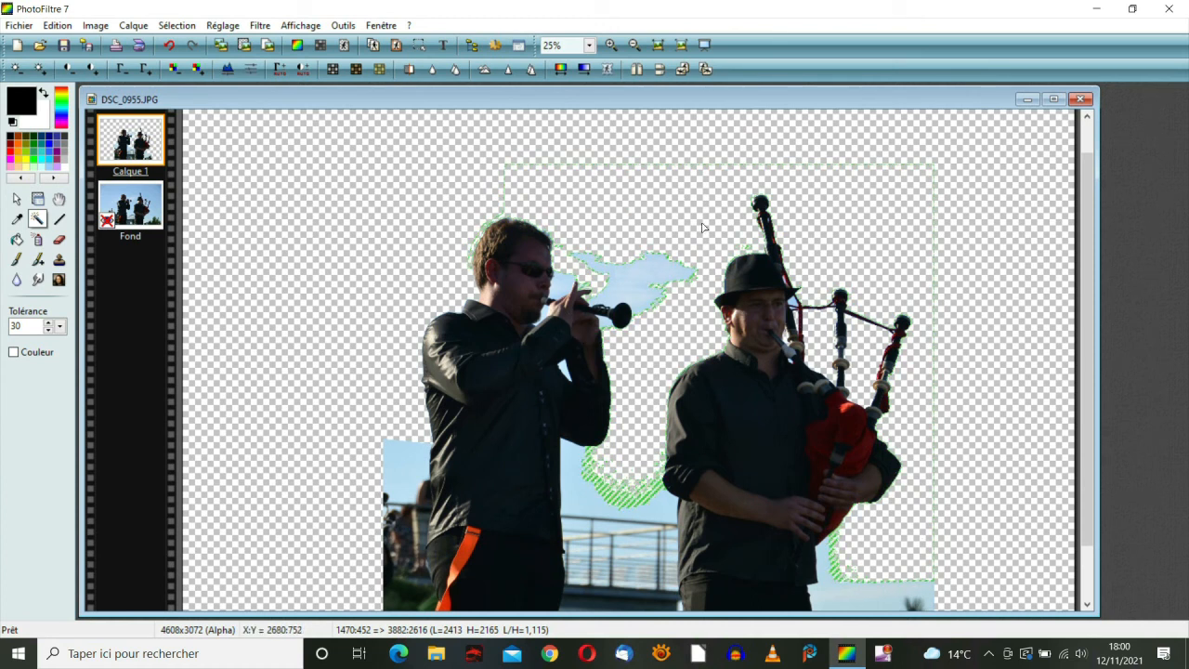
{"action": "left_click", "coordinate": [170, 45]}
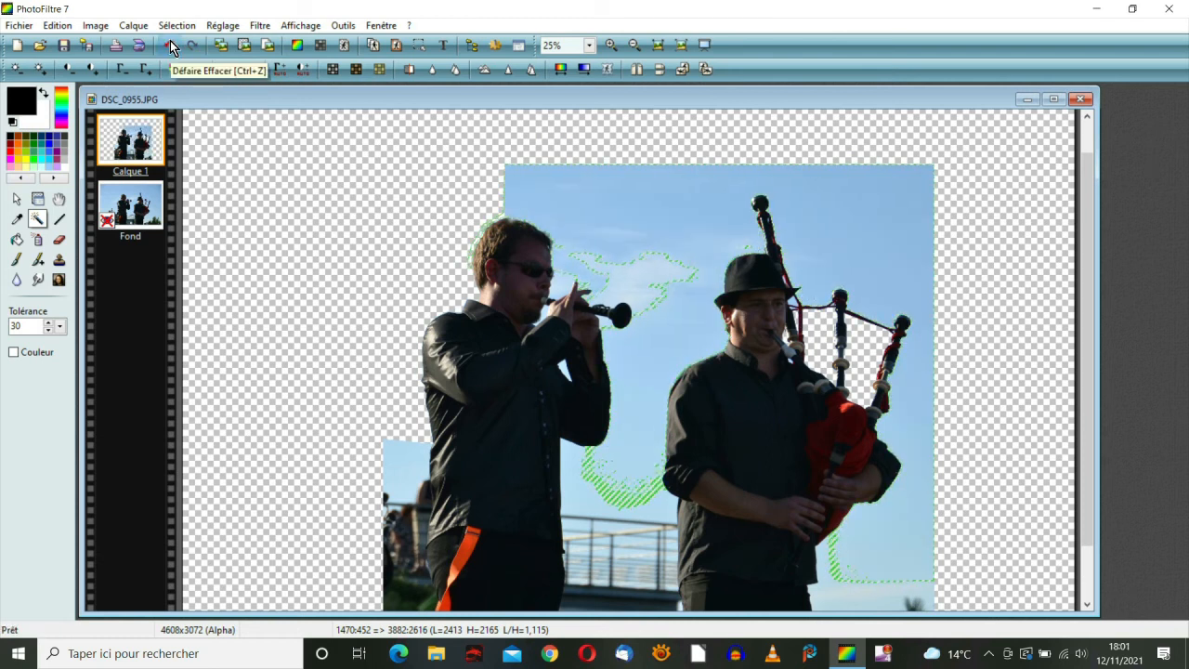
{"action": "key", "text": "ctrl+d"}
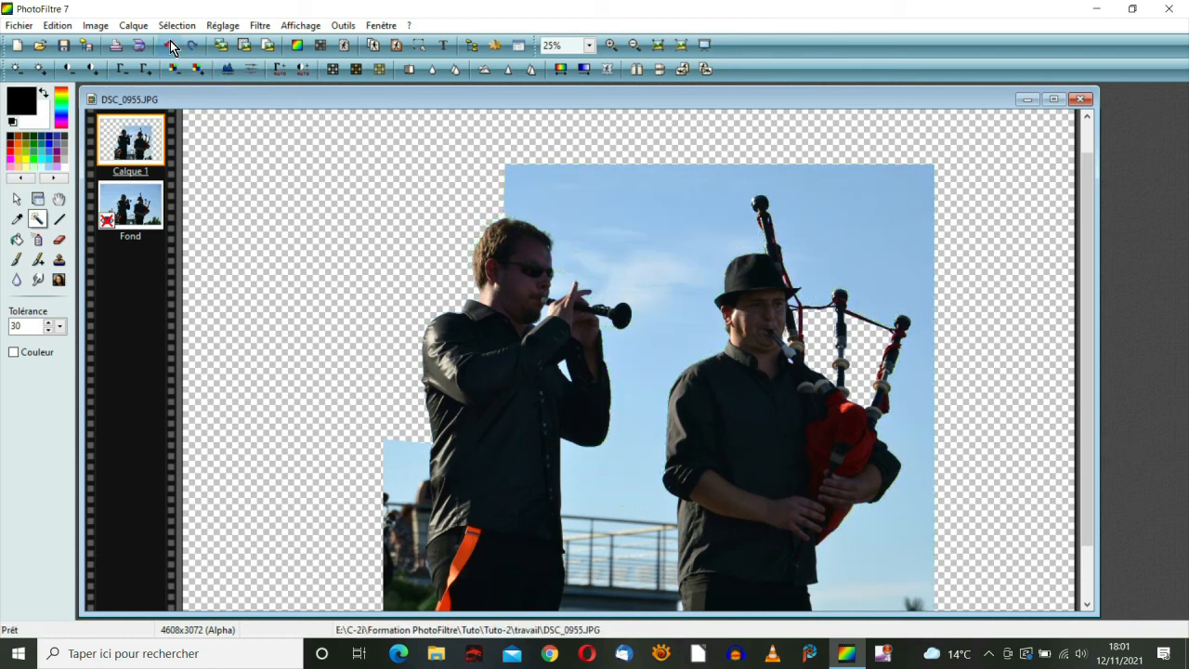
Set the Magic Wand tolerance to 100 and try to delete the open sky around both musicians
{"action": "double_click", "coordinate": [28, 325]}
{"action": "left_click", "coordinate": [59, 327]}
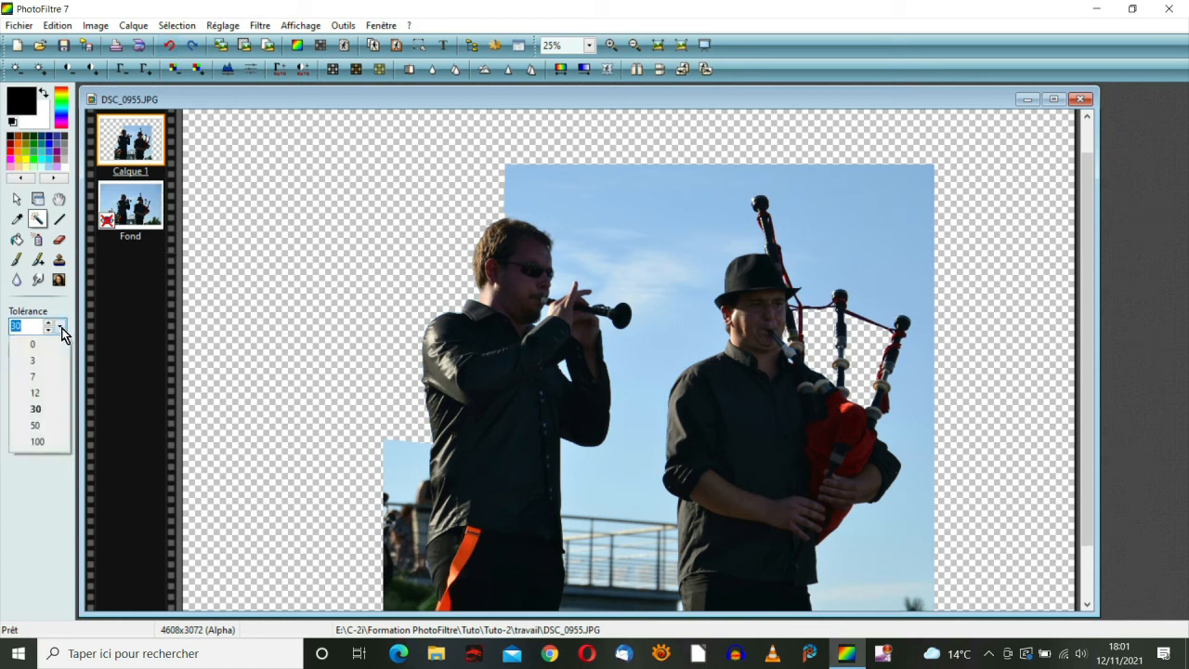
{"action": "left_click", "coordinate": [47, 440]}
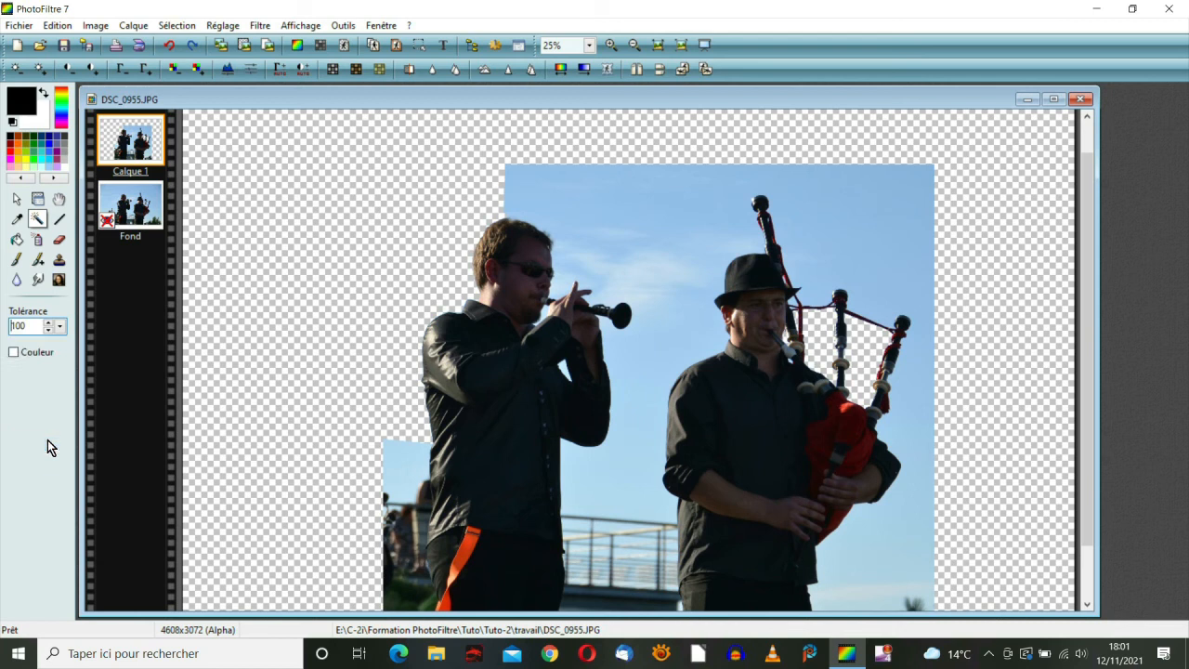
{"action": "left_click", "coordinate": [655, 270]}
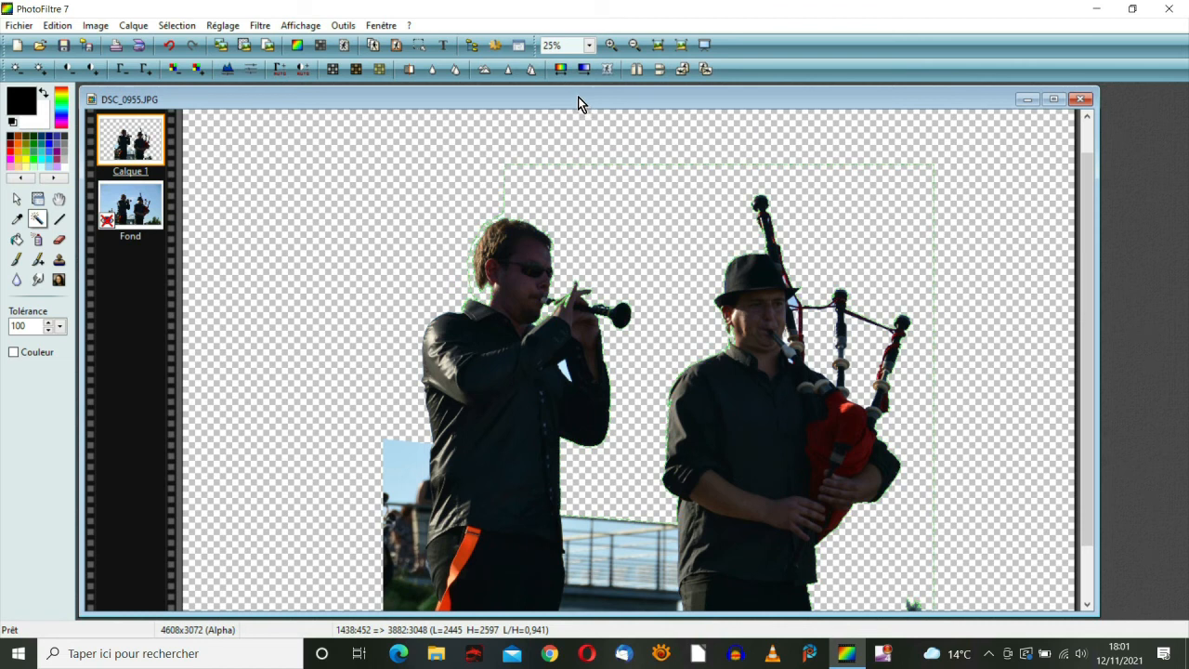
Inspect the cut-out edges around the flute player's arms, nape and head at 66% zoom and undo the last sky deletion
{"action": "left_click", "coordinate": [611, 46]}
{"action": "left_click", "coordinate": [610, 45]}
{"action": "left_click", "coordinate": [610, 46]}
{"action": "left_click_drag", "start_coordinate": [605, 602], "coordinate": [429, 602]}
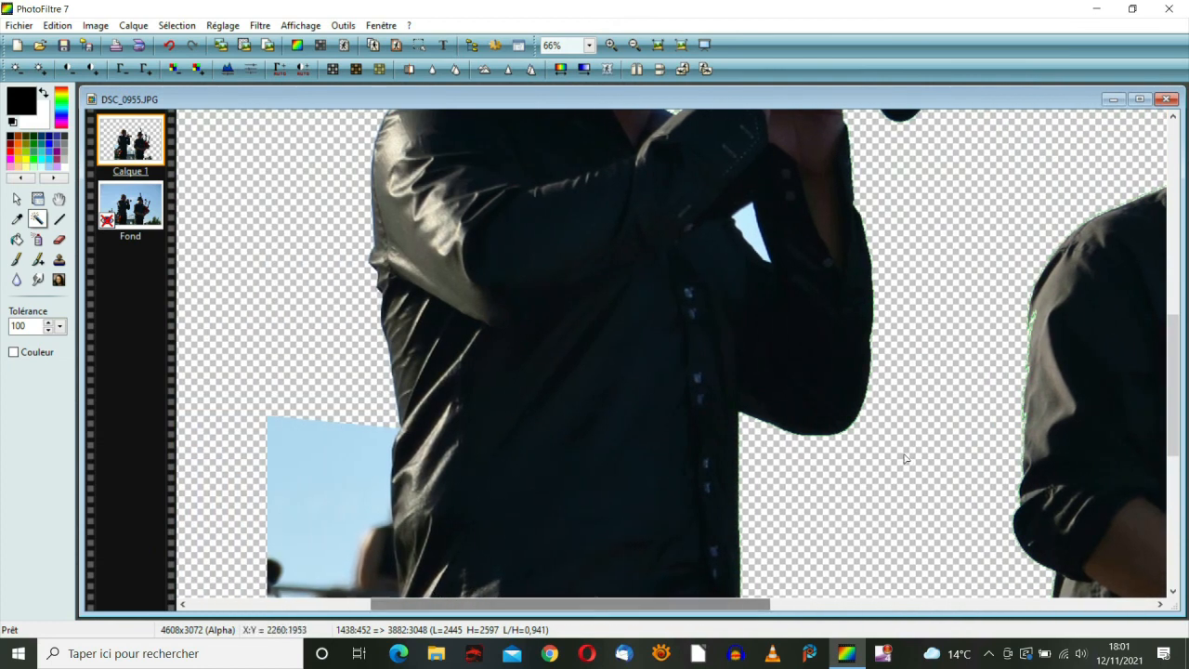
{"action": "left_click_drag", "start_coordinate": [1175, 406], "coordinate": [1171, 310]}
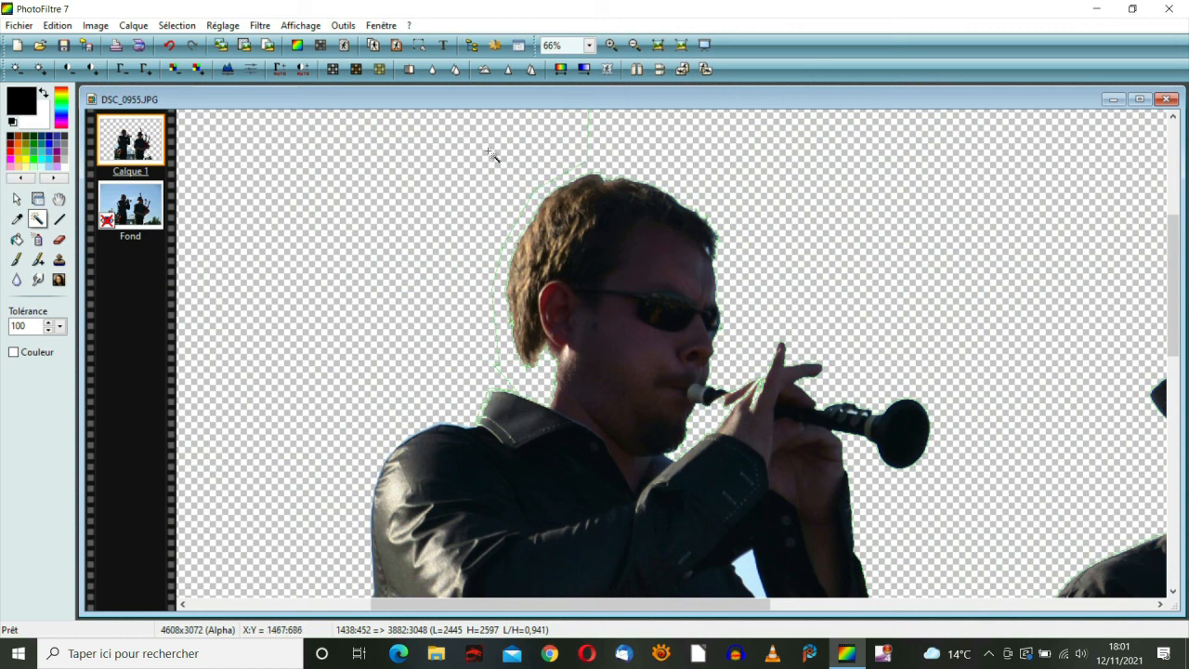
{"action": "left_click", "coordinate": [172, 46]}
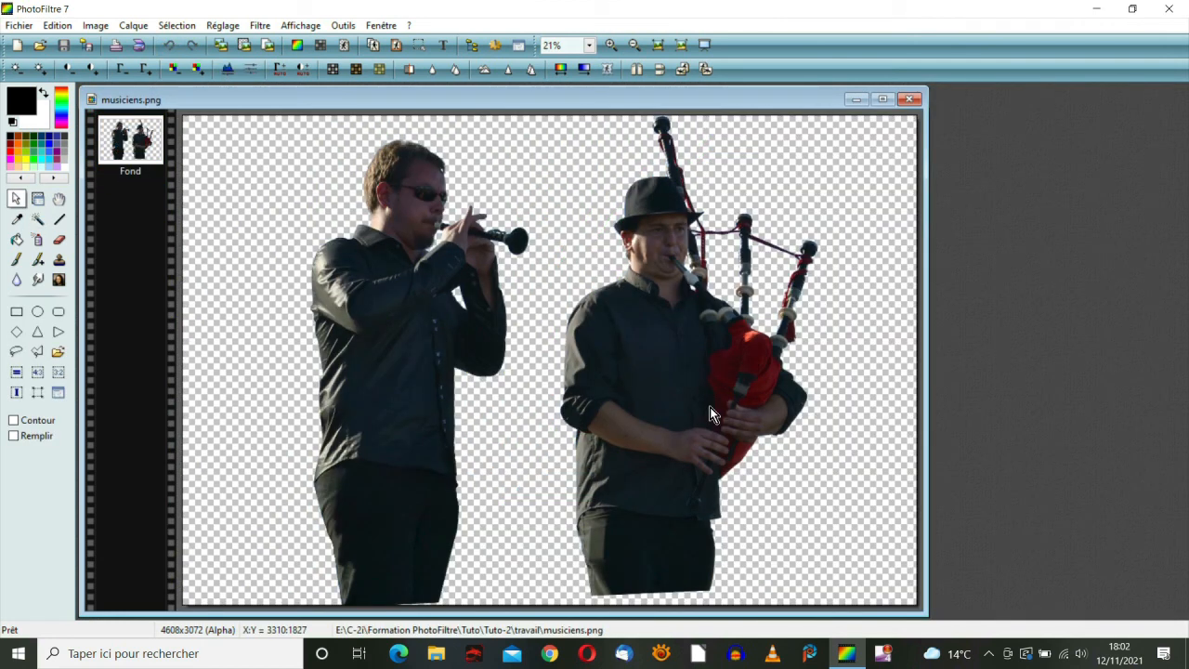
Save the finished cut-out of the musicians as musiciens.png in the travail folder, using the PNG format
{"action": "left_click", "coordinate": [26, 27]}
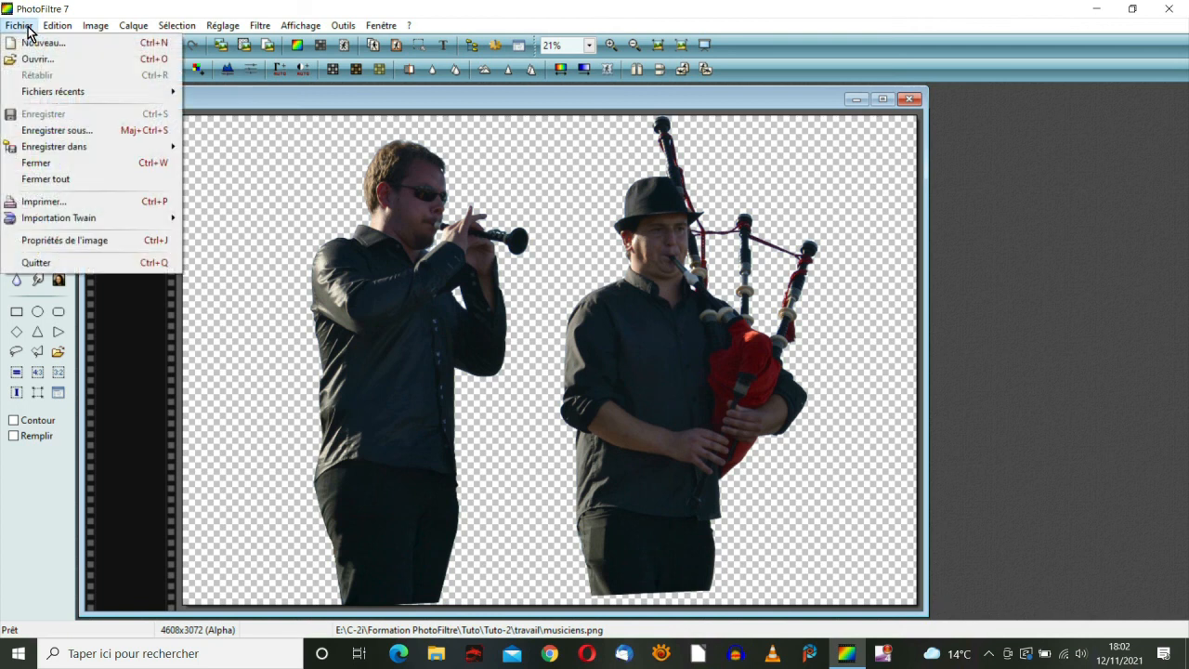
{"action": "left_click", "coordinate": [41, 131]}
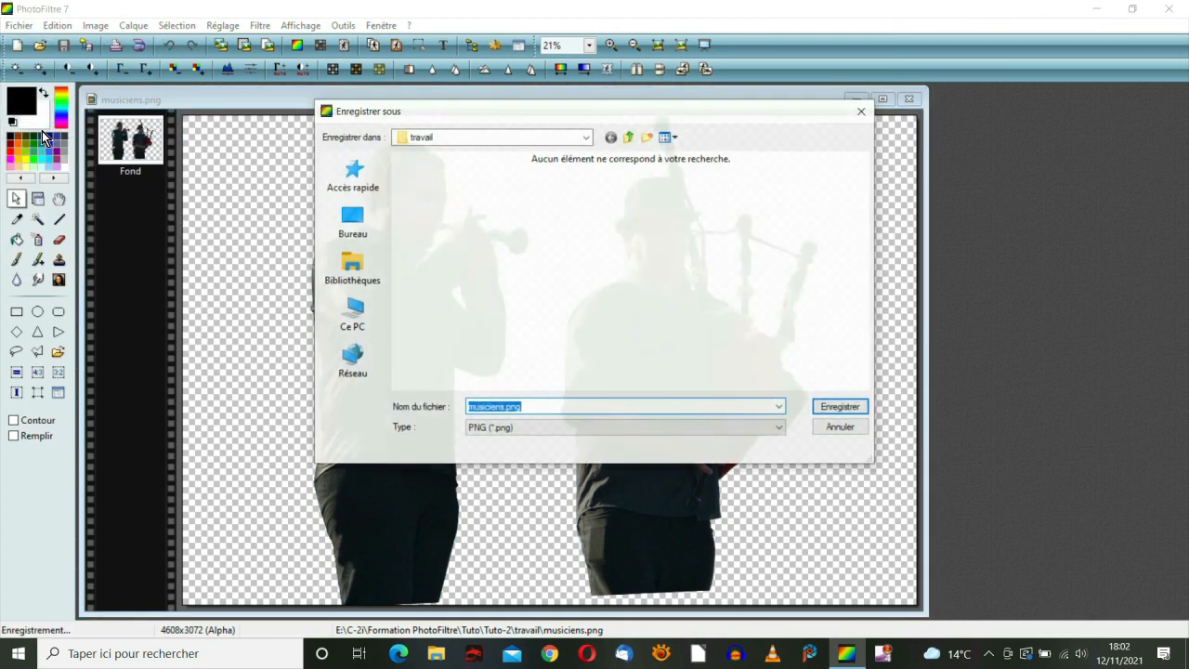
{"action": "left_click", "coordinate": [778, 429]}
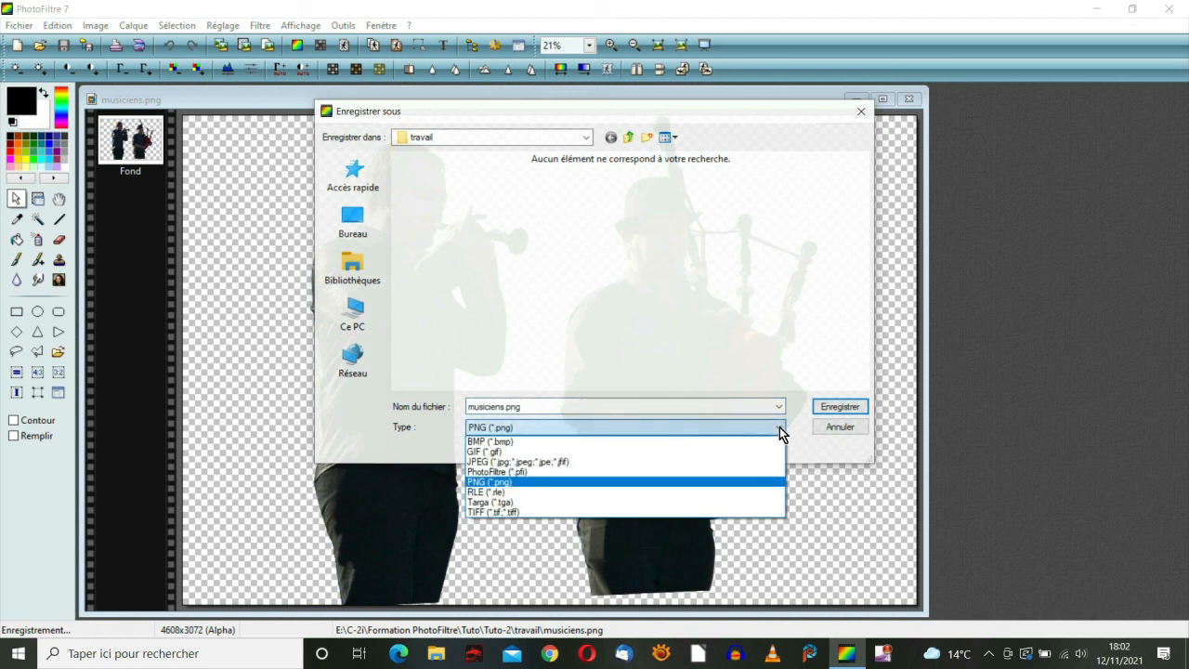
{"action": "left_click", "coordinate": [513, 483]}
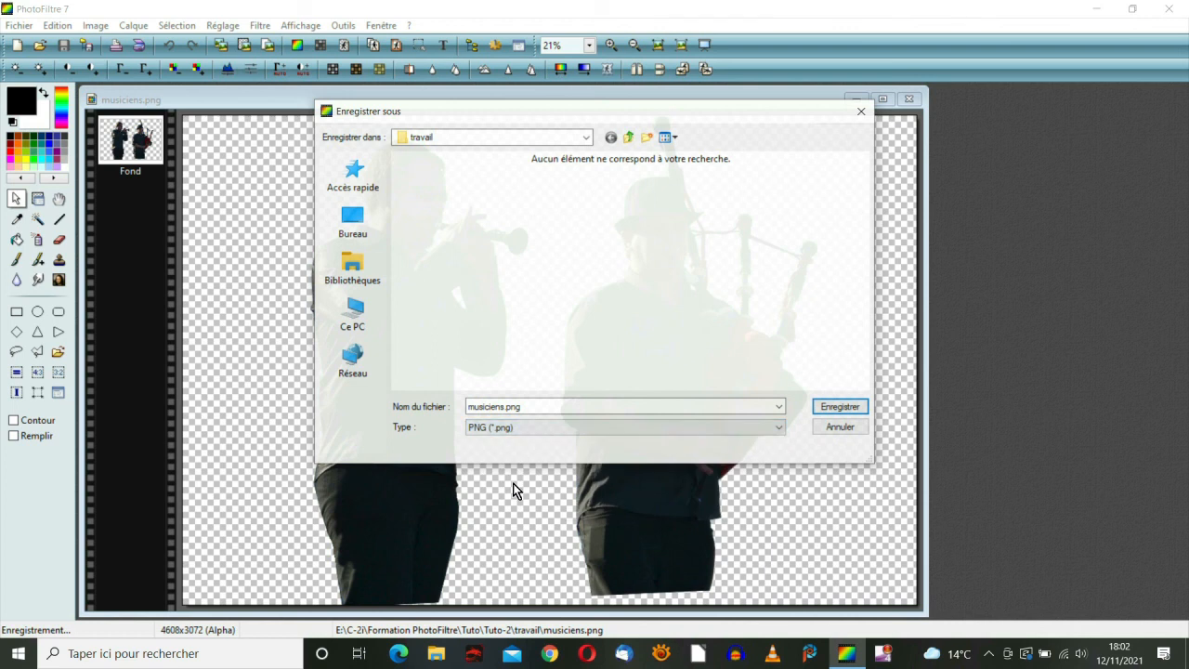